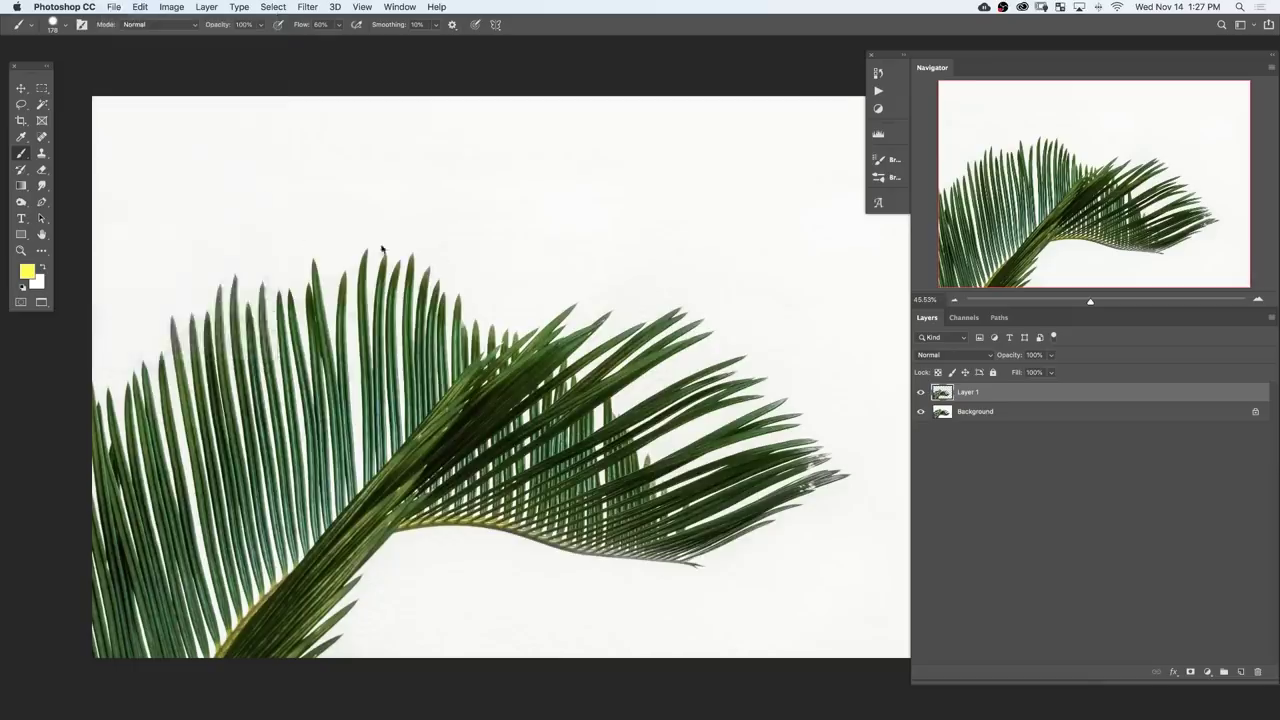
- Place the Jungle image as the topmost layer over the leaf and move it downward to show the treeline and sky
left_click(321, 166)
left_click(738, 544)
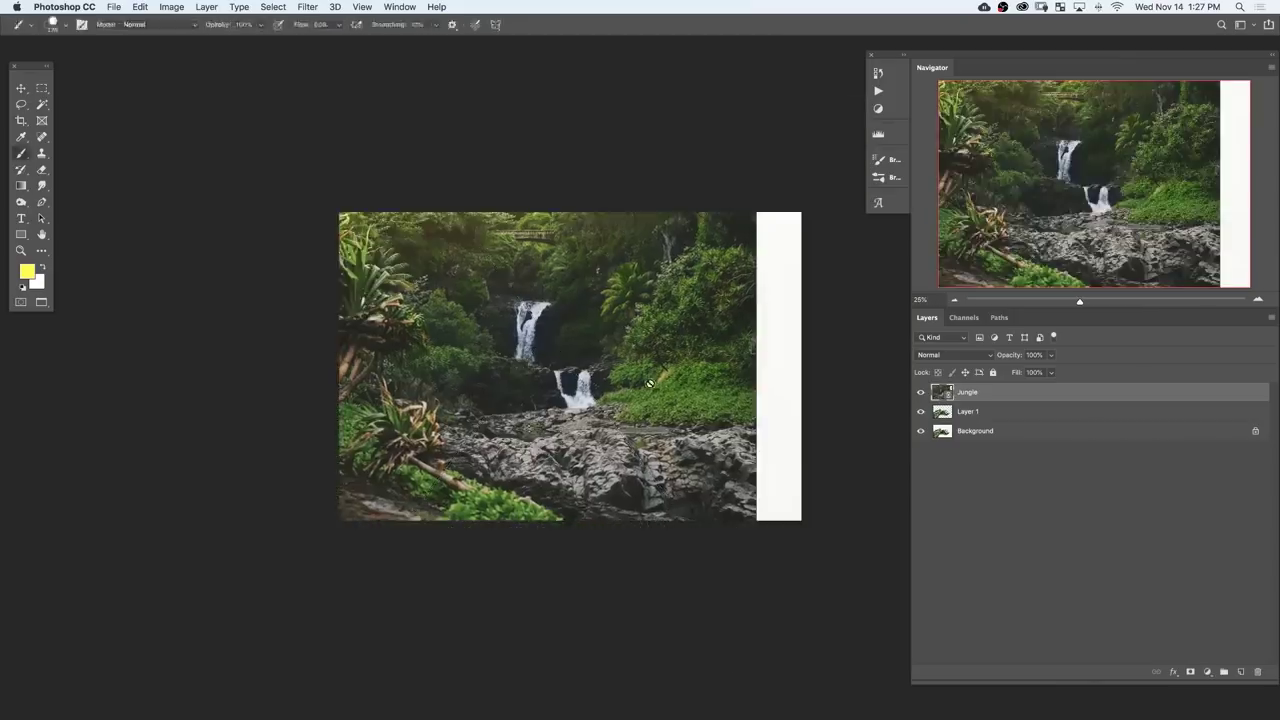
left_click_drag(643, 390, 646, 586)
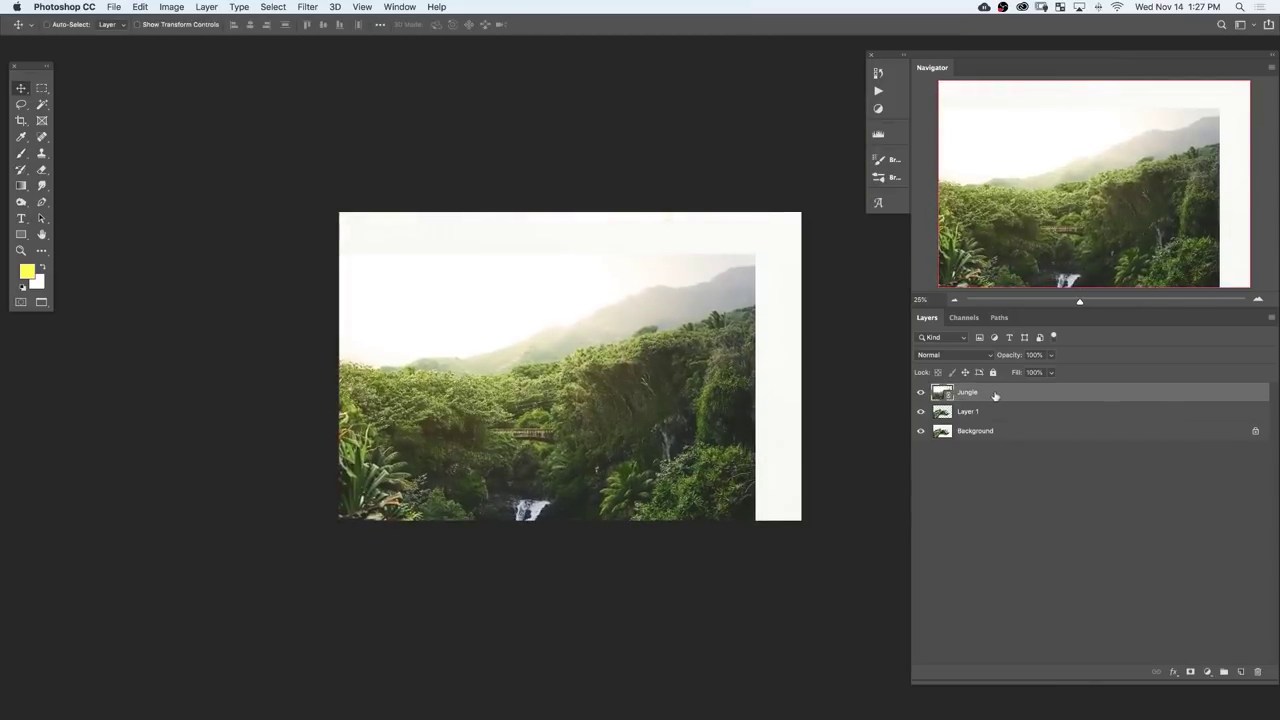
- Clip the Jungle layer to Layer 1 and tone it down with a clipped Levels adjustment, setting the white output level to about 217
right_click(1006, 398)
left_click(1036, 442)
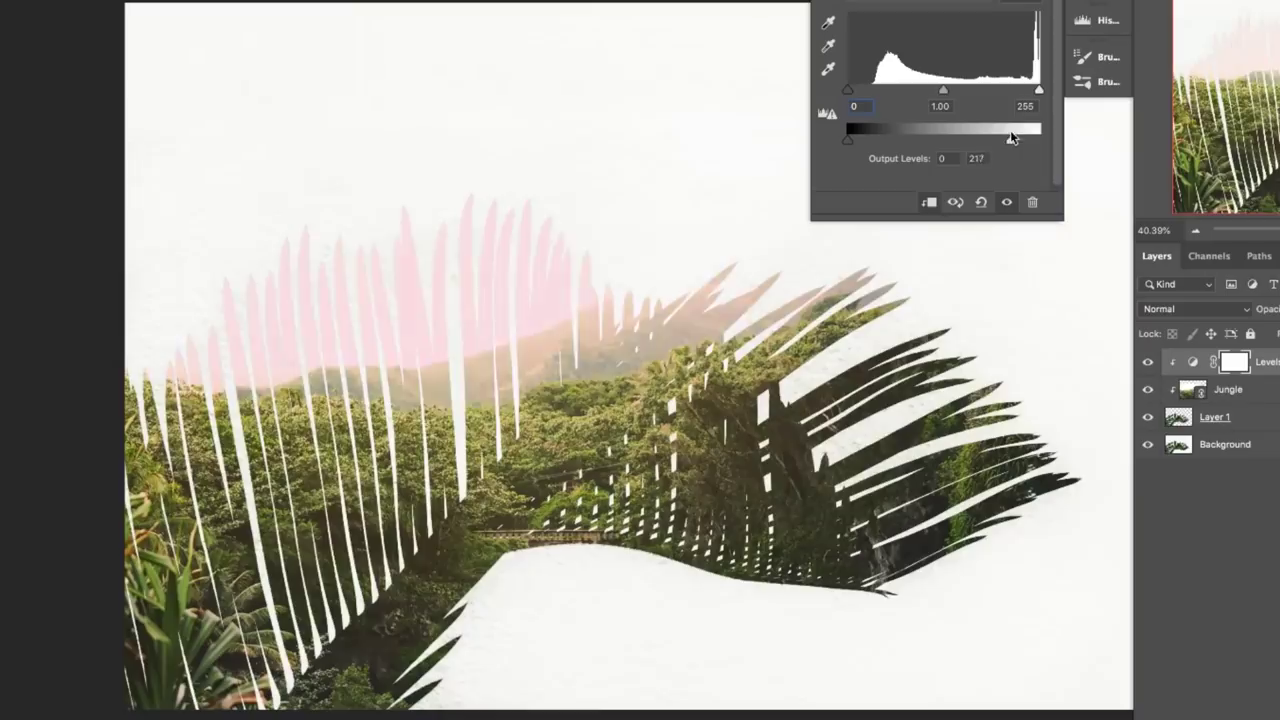
left_click_drag(828, 216, 843, 218)
left_click(864, 5)
left_click_drag(1039, 140, 1010, 142)
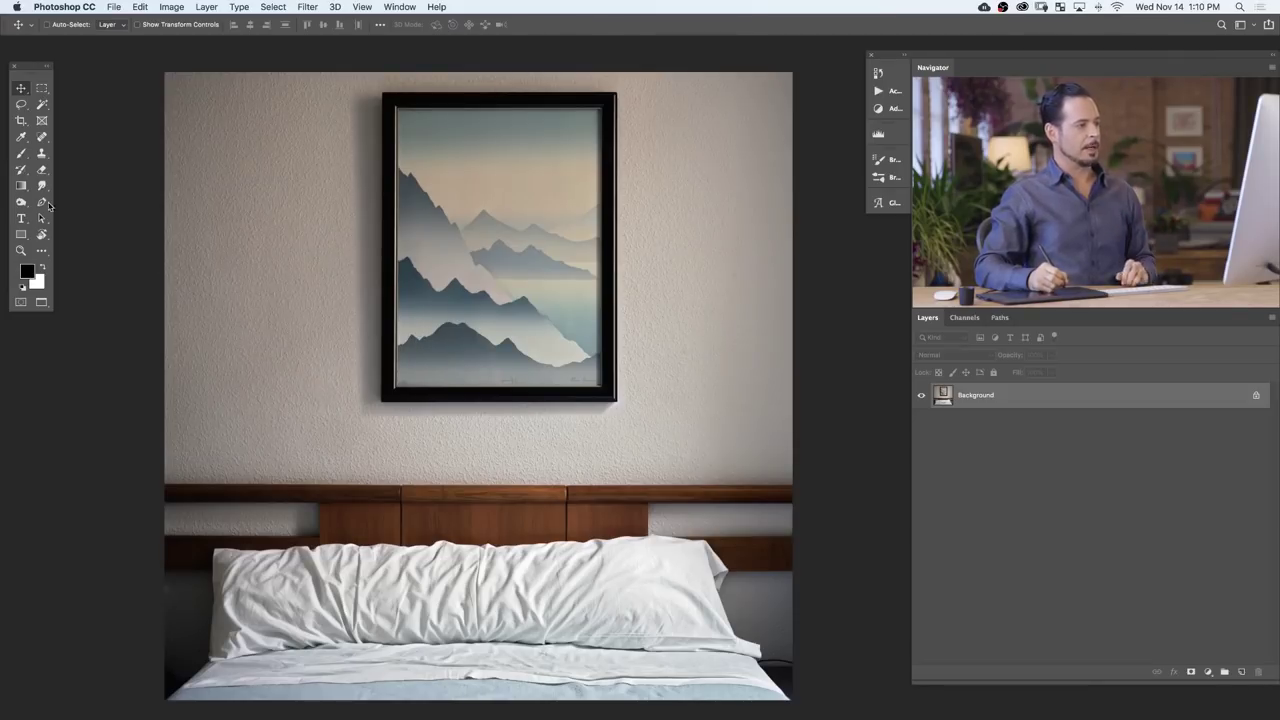
- With the Frame tool, draw a rectangular frame about 19.4 by 26.3 in over the mountain artwork inside the black picture frame
left_click(41, 121)
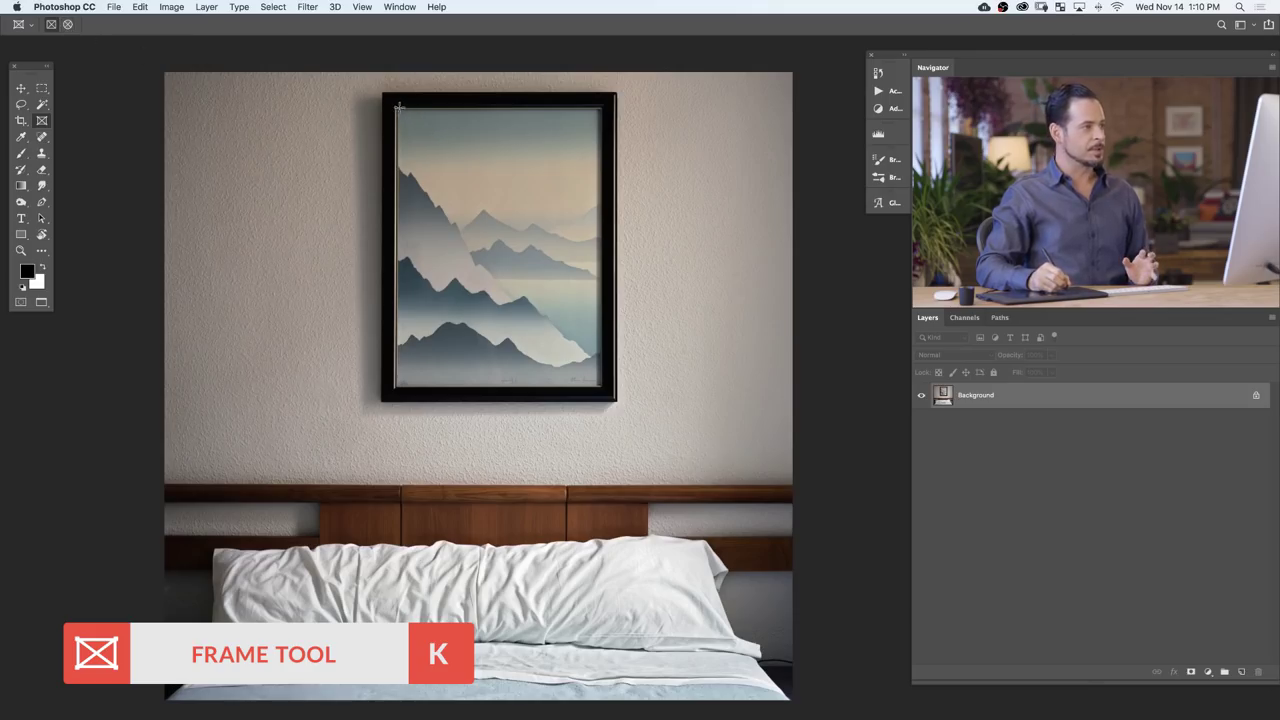
left_click_drag(399, 106, 429, 131)
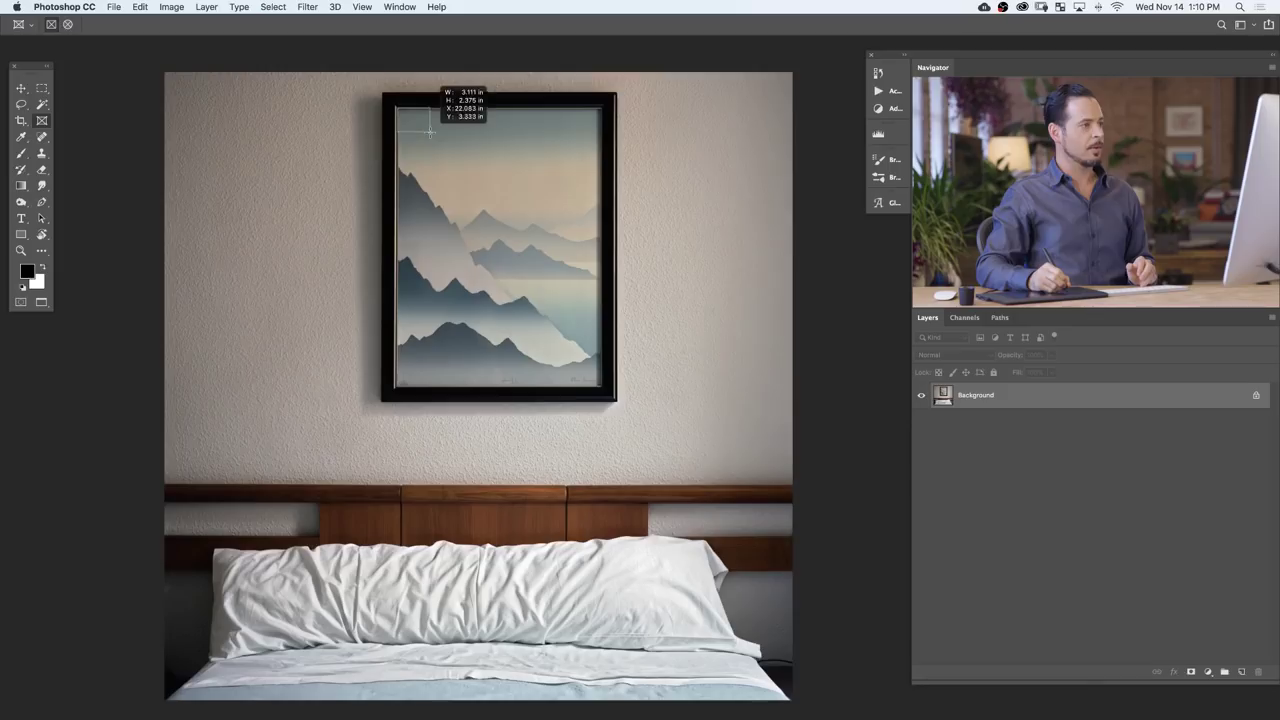
mouse_move(466, 187)
left_mouse_down()
mouse_move(557, 234)
mouse_move(568, 284)
mouse_move(645, 266)
mouse_move(541, 263)
mouse_move(561, 237)
left_mouse_up()
key("space")
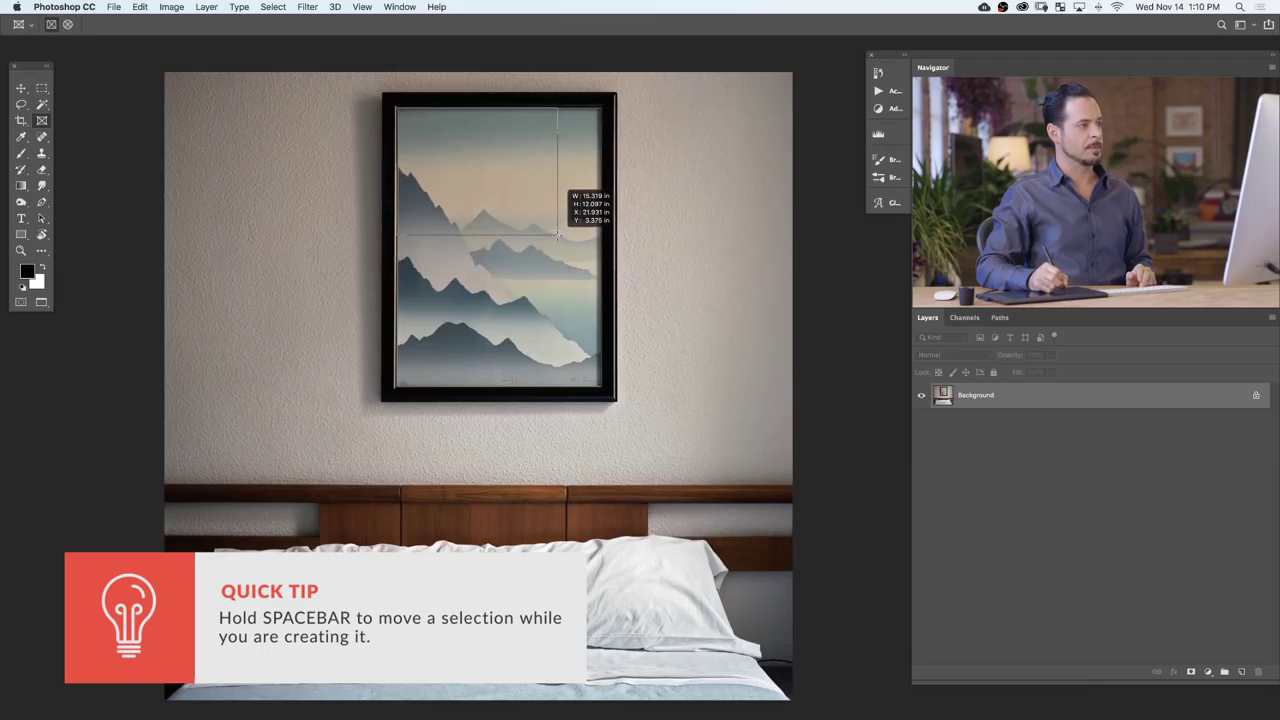
left_click_drag(592, 388, 599, 383)
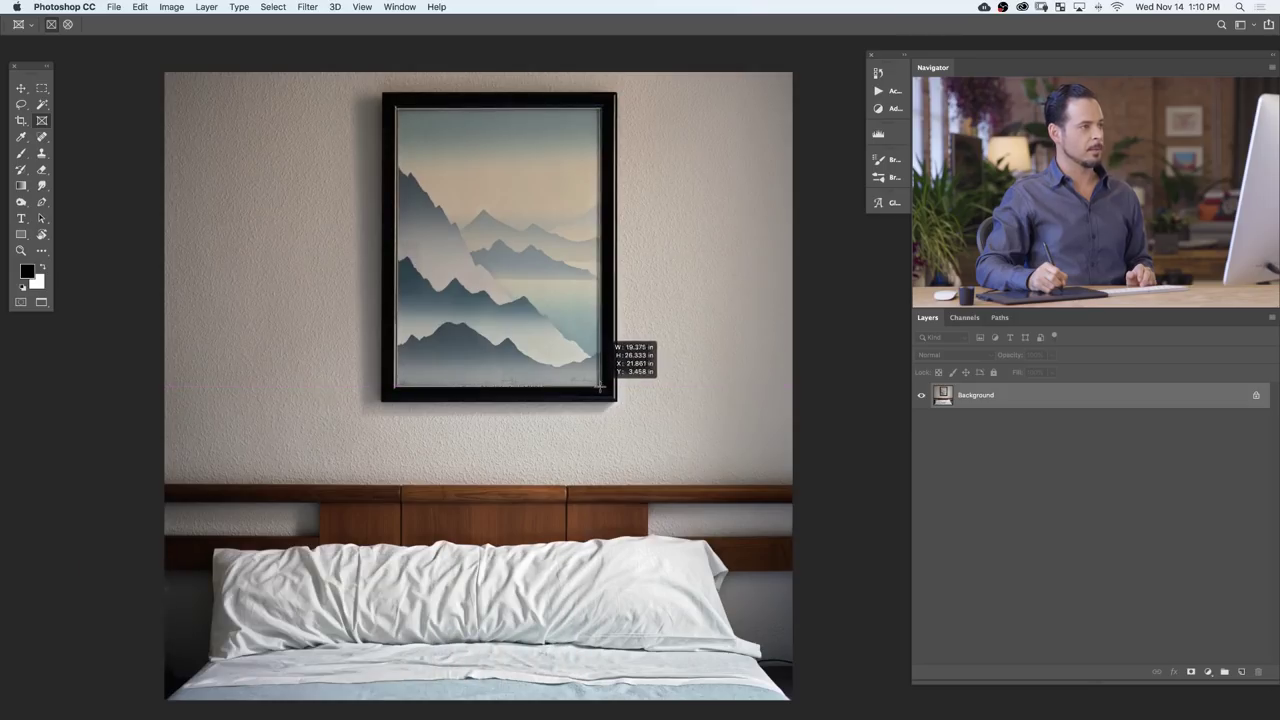
left_click_drag(600, 385, 601, 386)
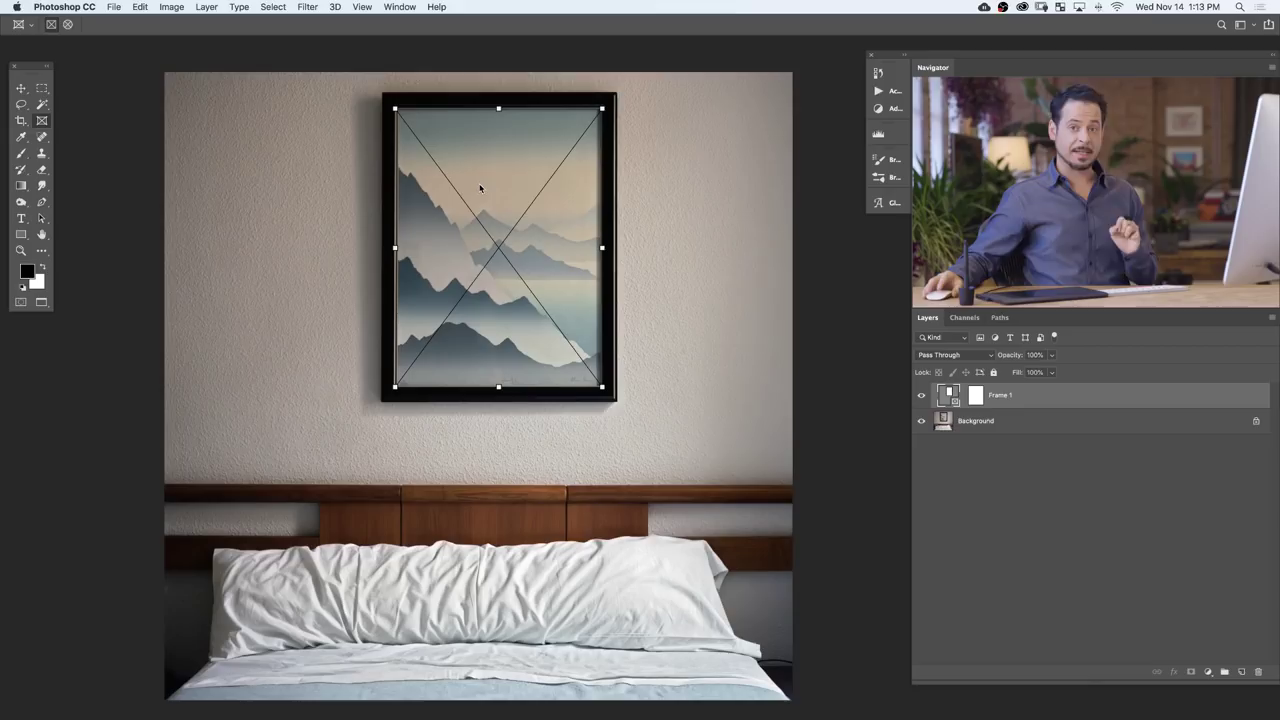
- Place Grand Canyon.jpg as a linked image inside the selected frame
left_click(116, 7)
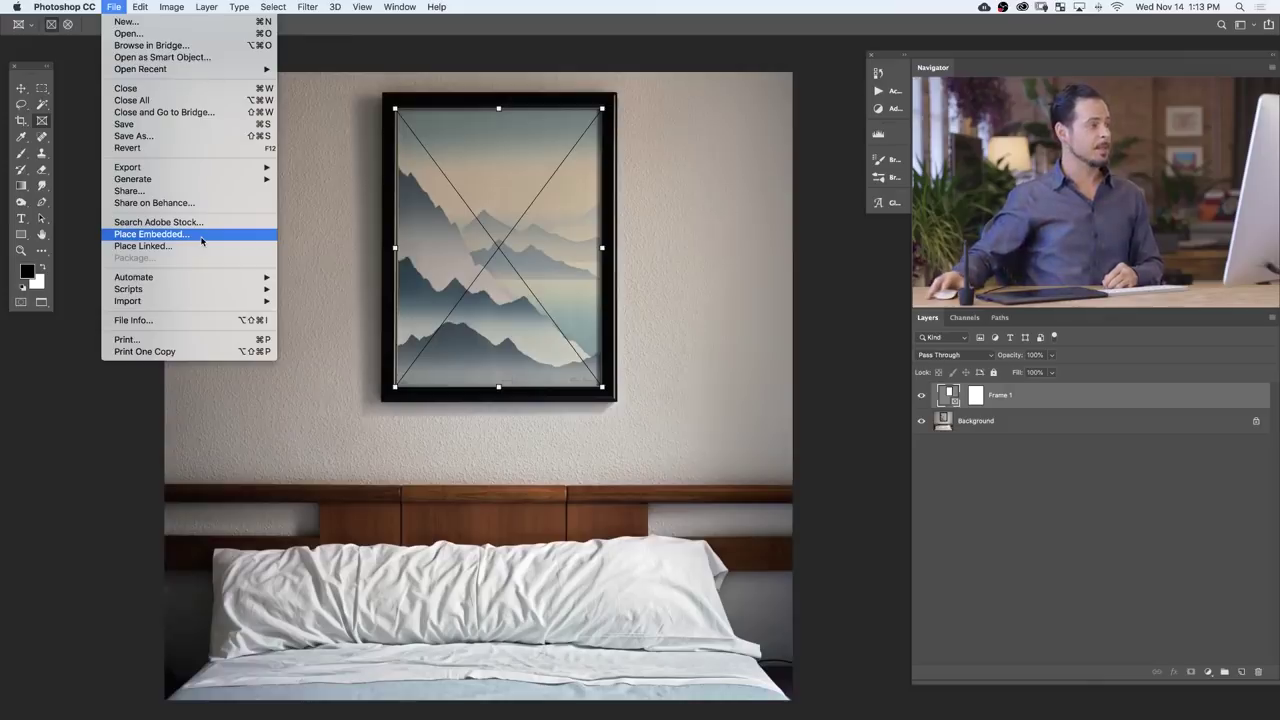
left_click(183, 247)
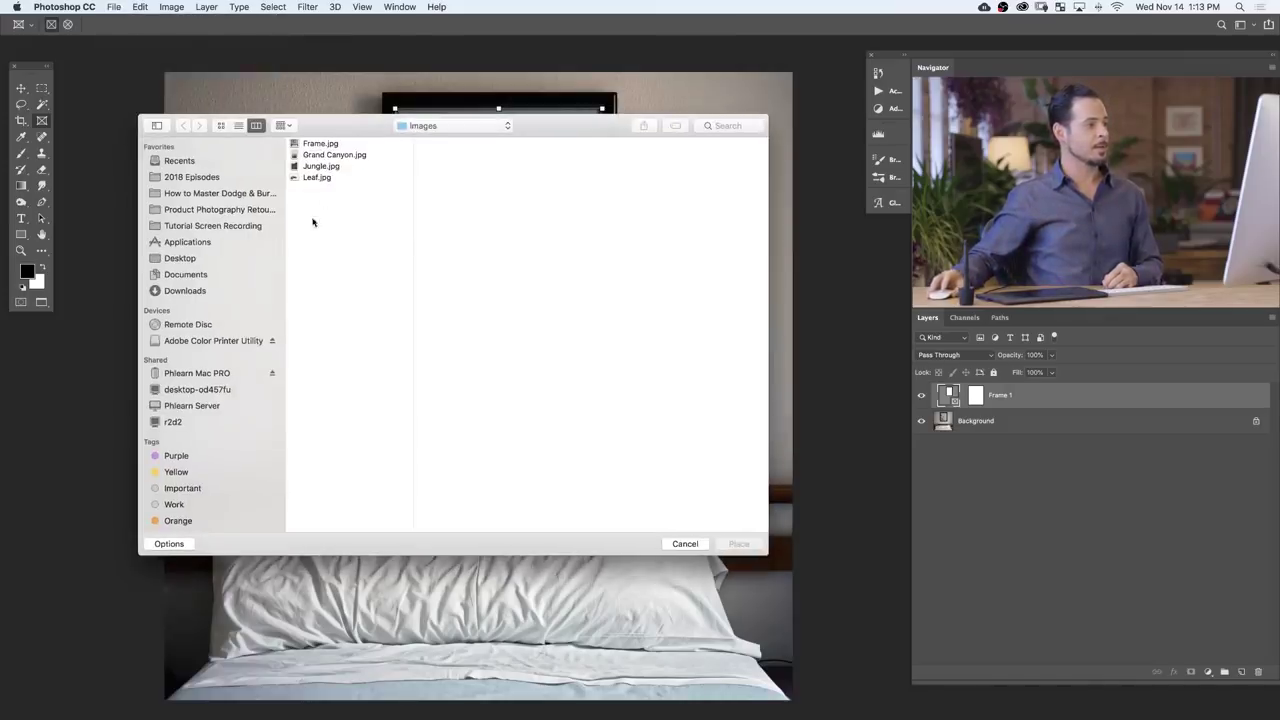
left_click(331, 156)
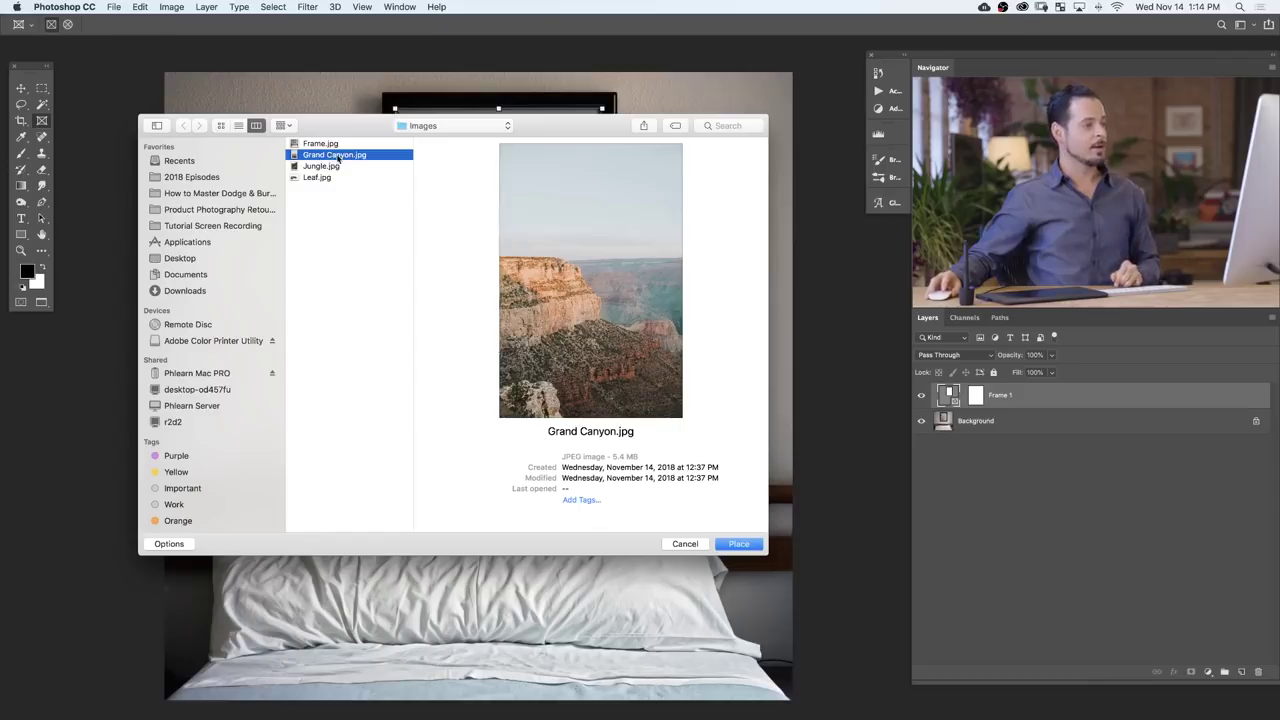
left_click(739, 544)
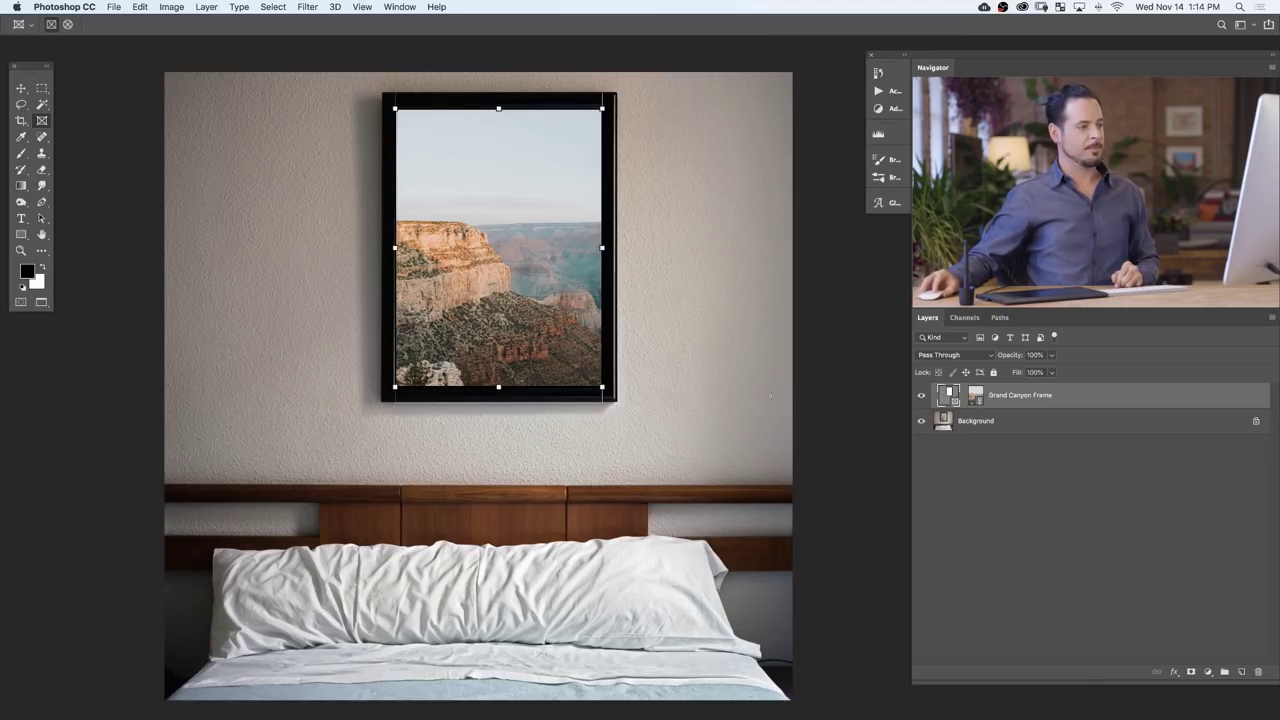
- Try enlarging the Grand Canyon frame past the black picture border, and undo the resizing and the stray small frame
left_click_drag(633, 397, 714, 432)
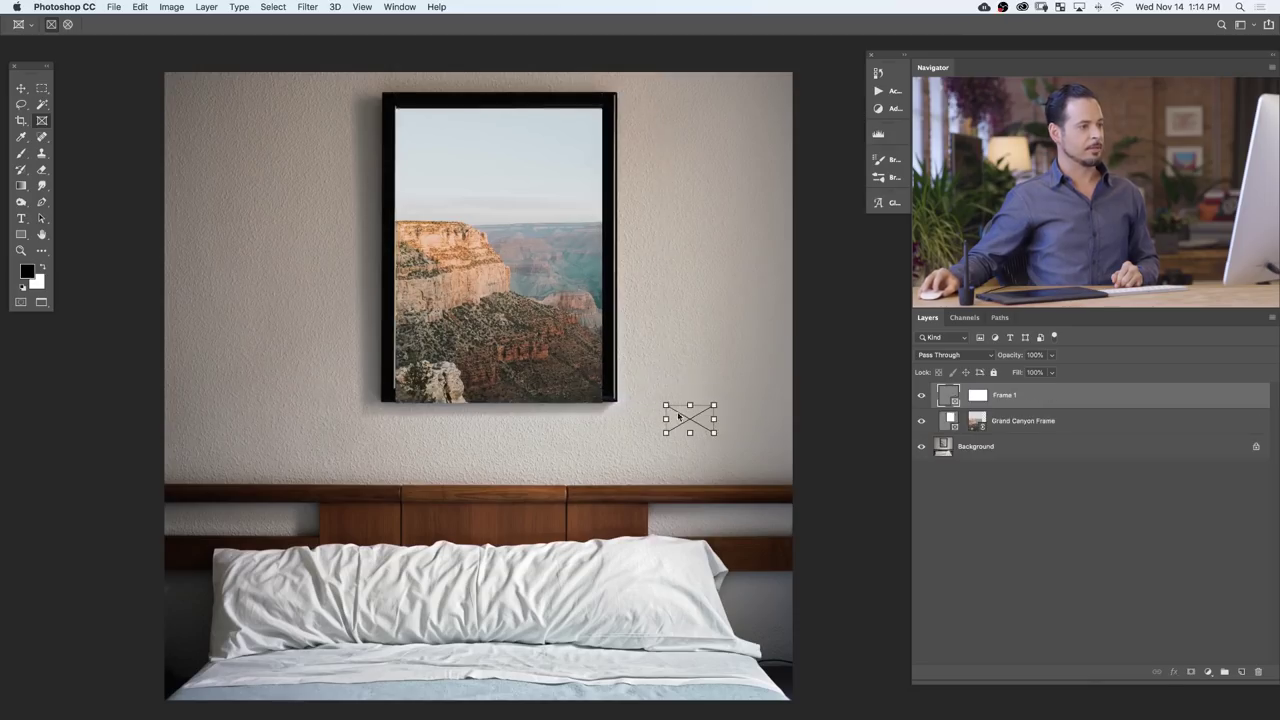
key("super+z")
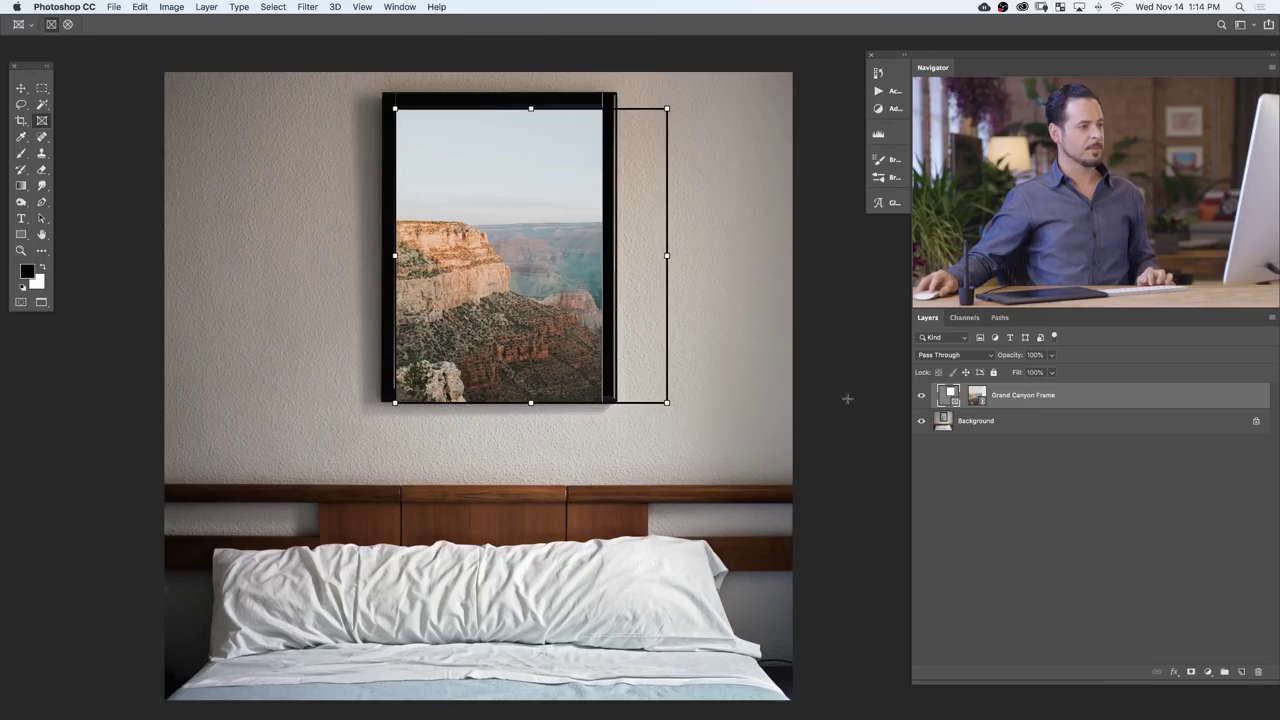
left_click_drag(664, 401, 689, 442)
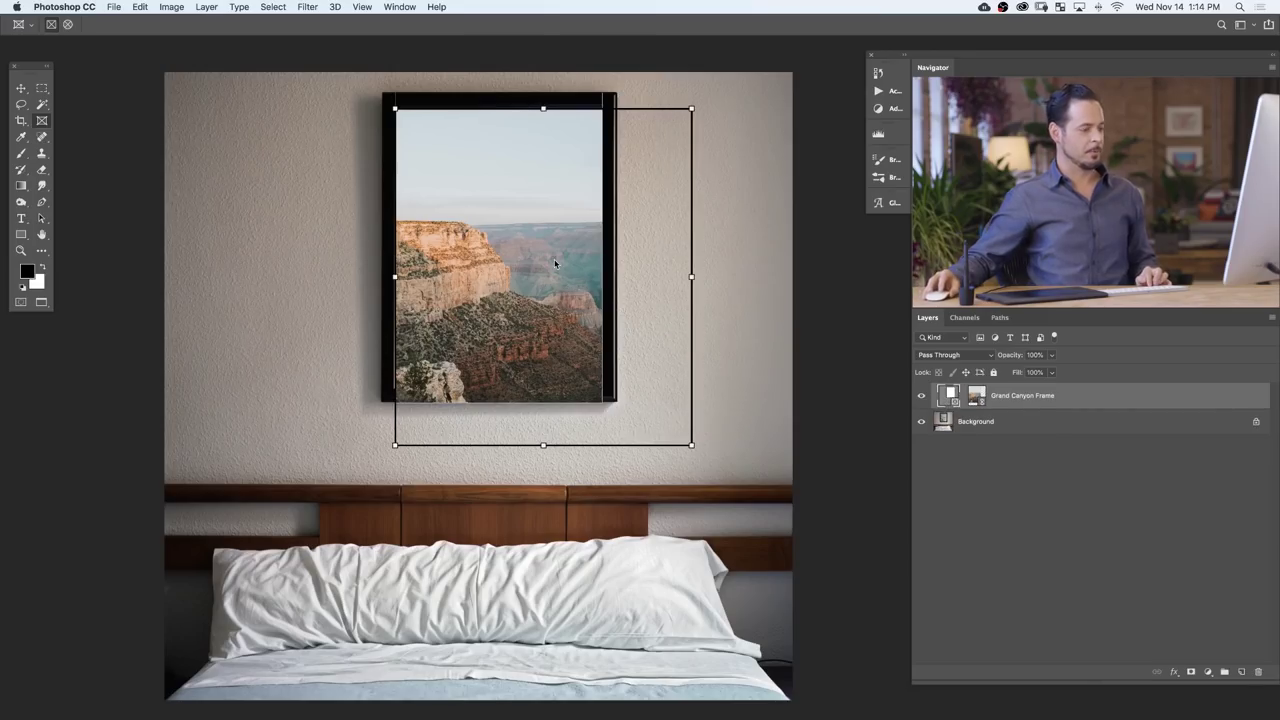
key("super+z")
key("super+z")
key("super+shift+z")
key("super+z")
key("super+z")
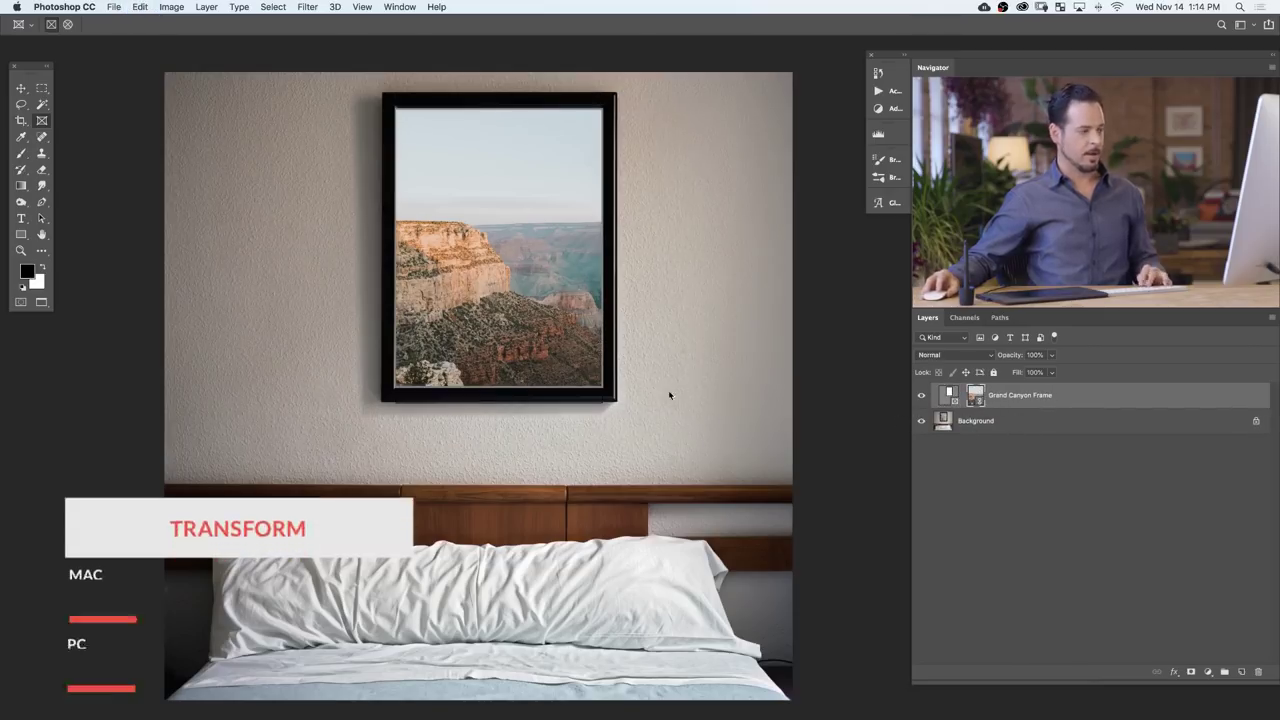
- Try scaling the Grand Canyon image inside its frame to about 36 percent with Free Transform
key("super+t")
left_click_drag(612, 402, 640, 384)
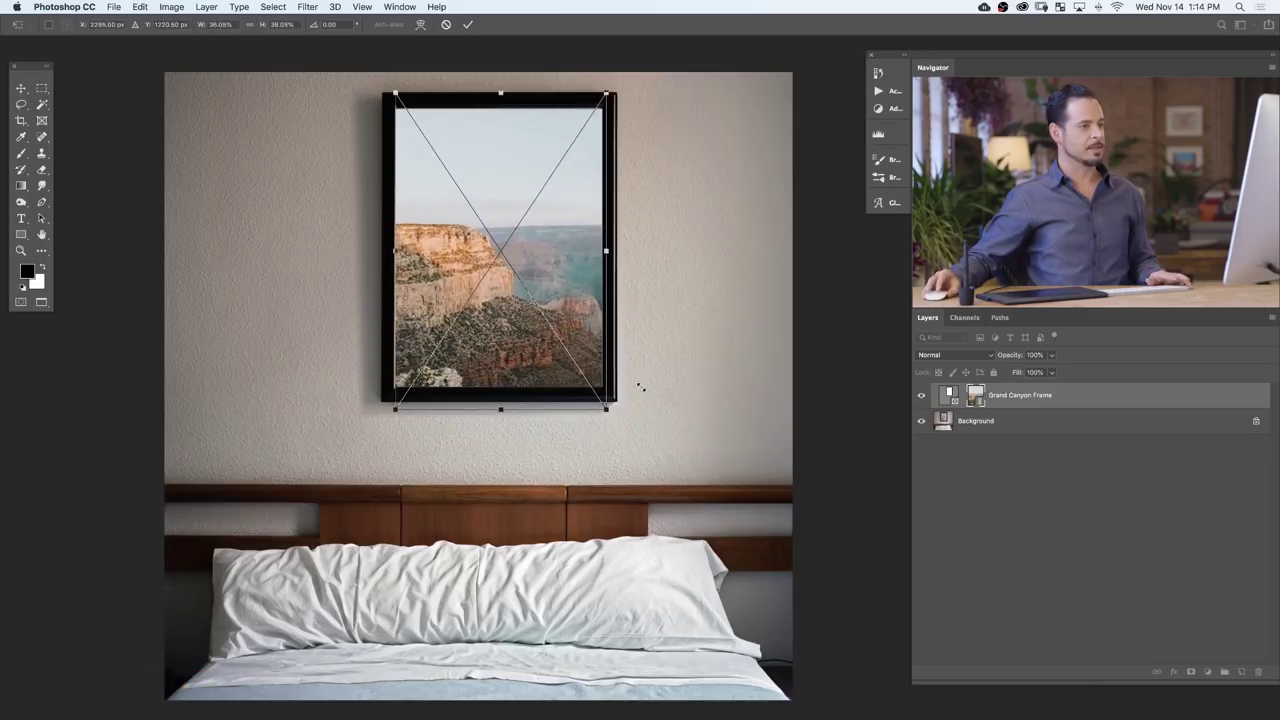
key("Return")
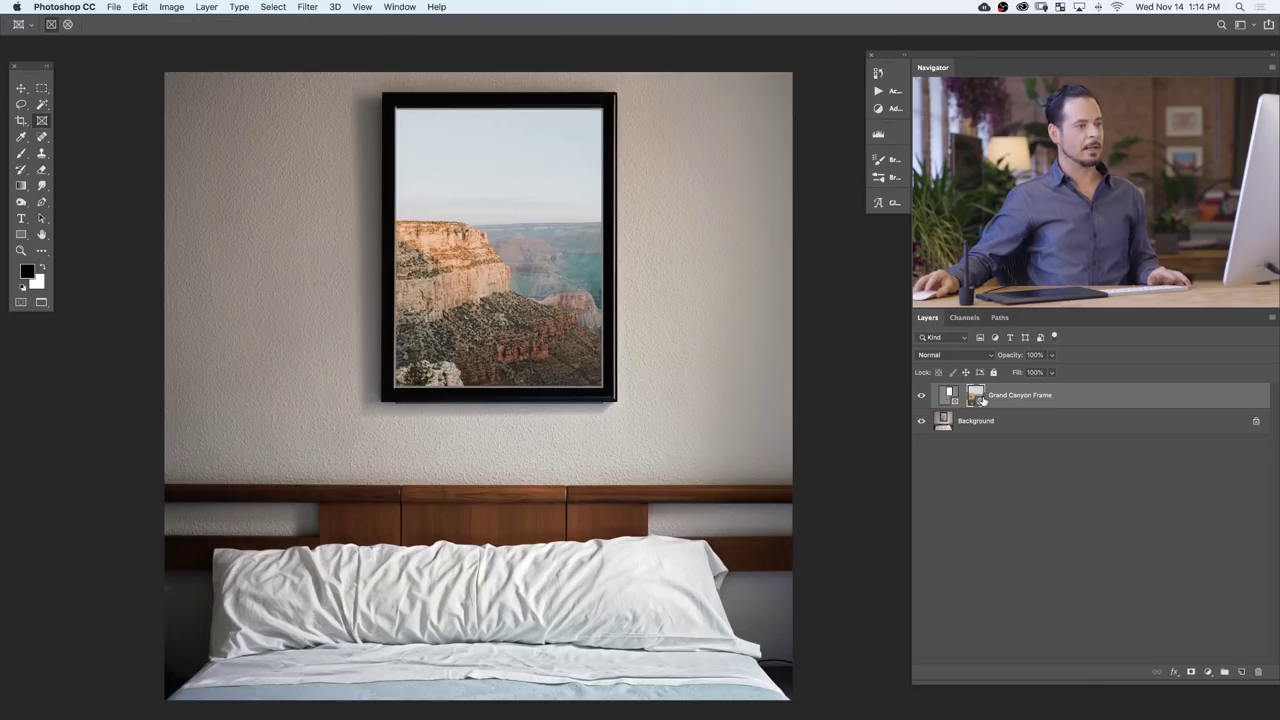
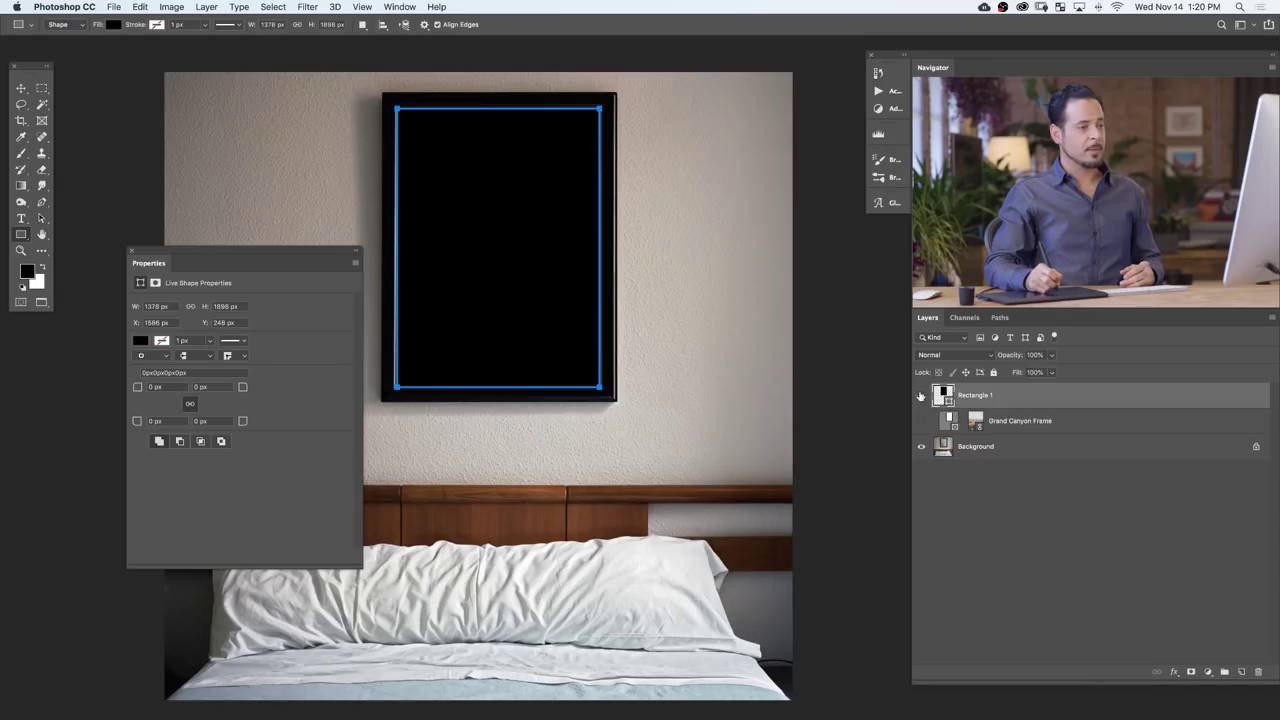
- Toggle the visibility of the Rectangle 1 shape to compare the picture with and without it
left_click(915, 399)
left_click(916, 399)
left_click(919, 401)
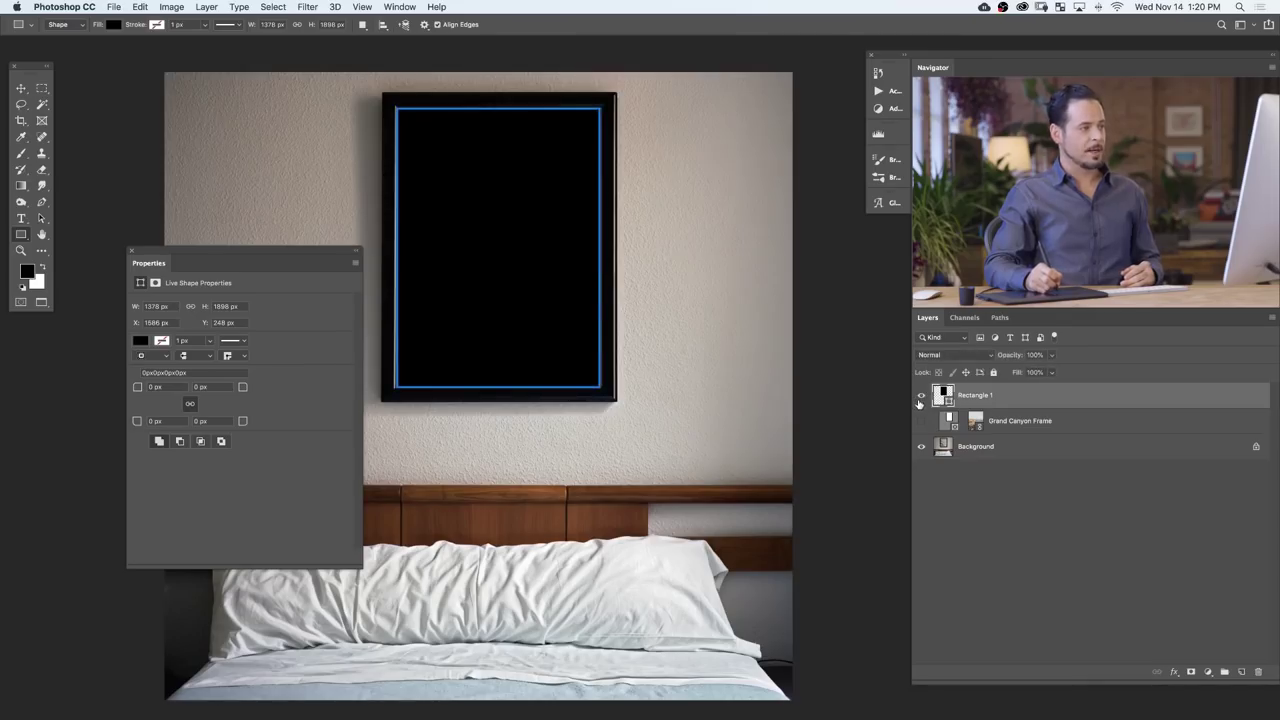
- Place Grand Canyon.jpg as a linked image on a new layer above Rectangle 1 at its default size
left_click(112, 7)
left_click(170, 246)
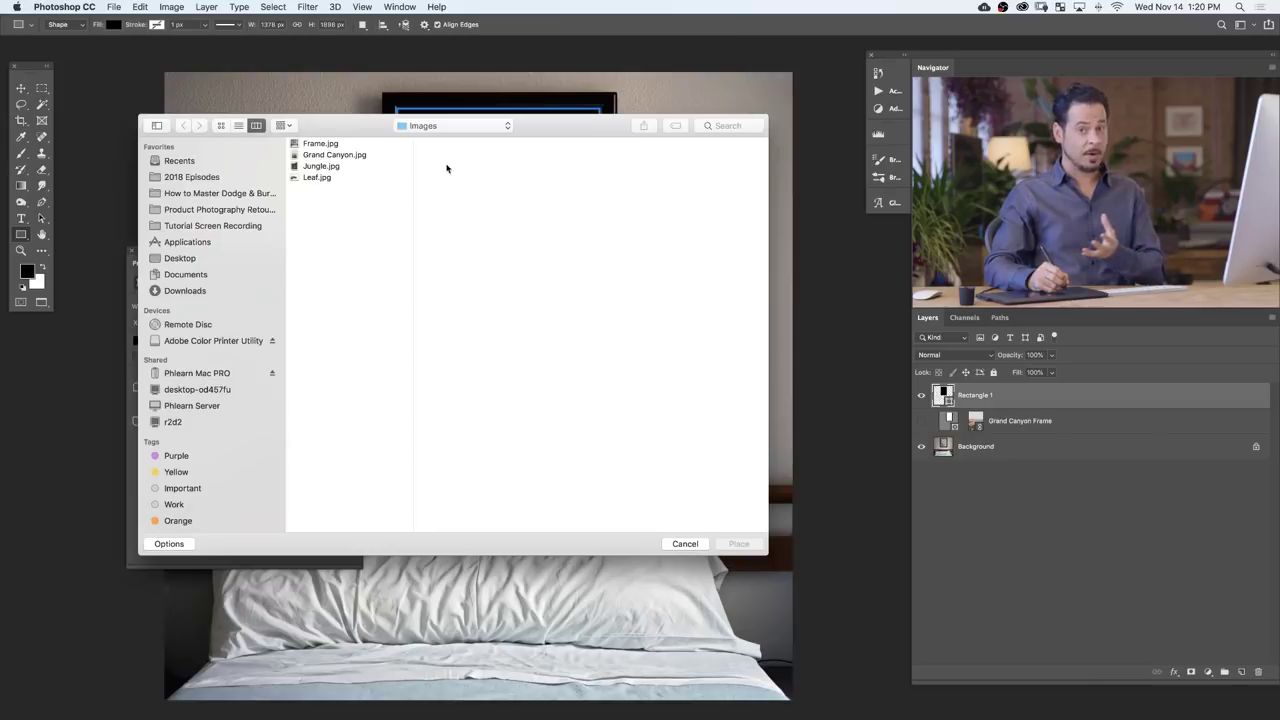
left_click(345, 155)
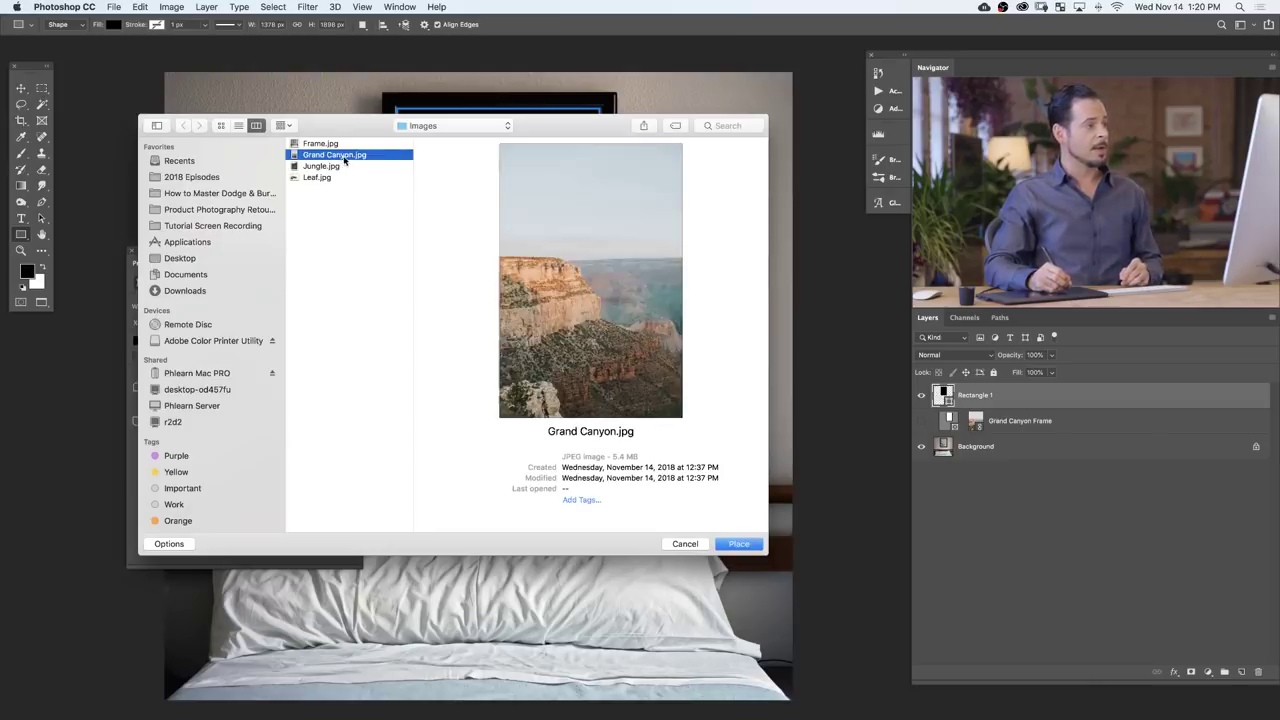
left_click(739, 544)
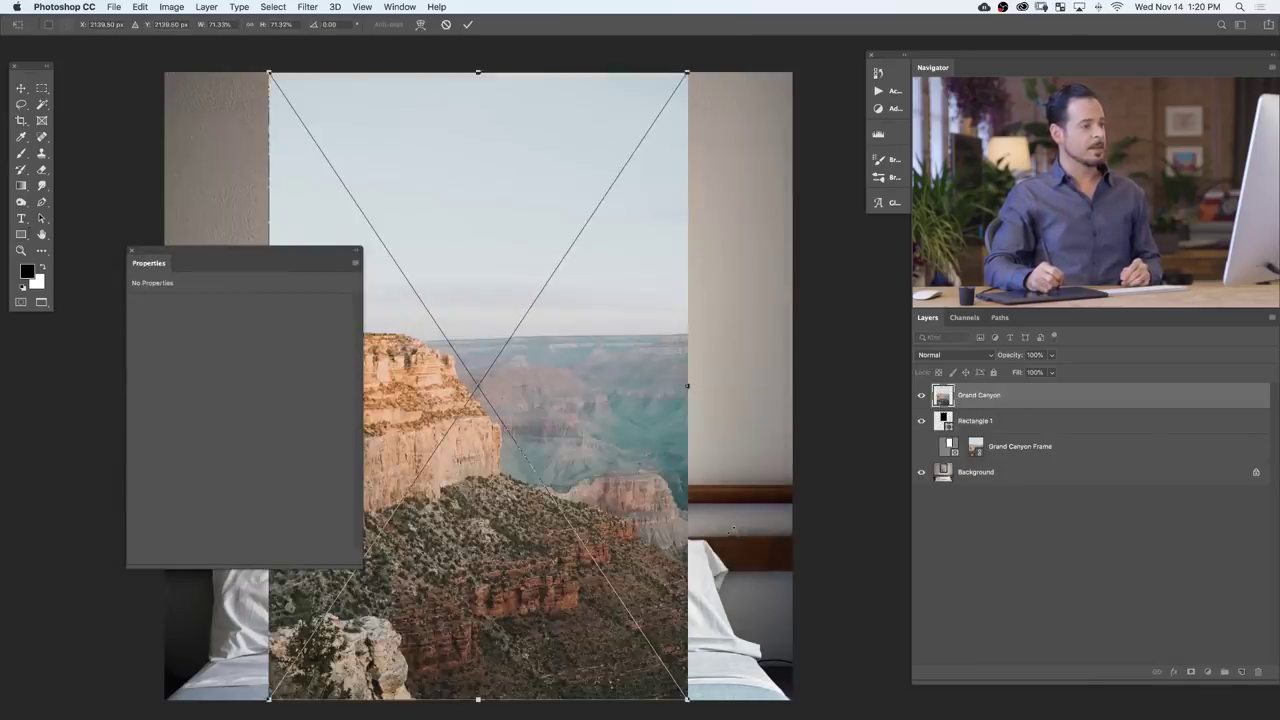
key("Return")
- Move the Properties panel out of the way and shift the Grand Canyon image down and to the left with the Move tool
left_click_drag(191, 257, 95, 358)
left_click(21, 90)
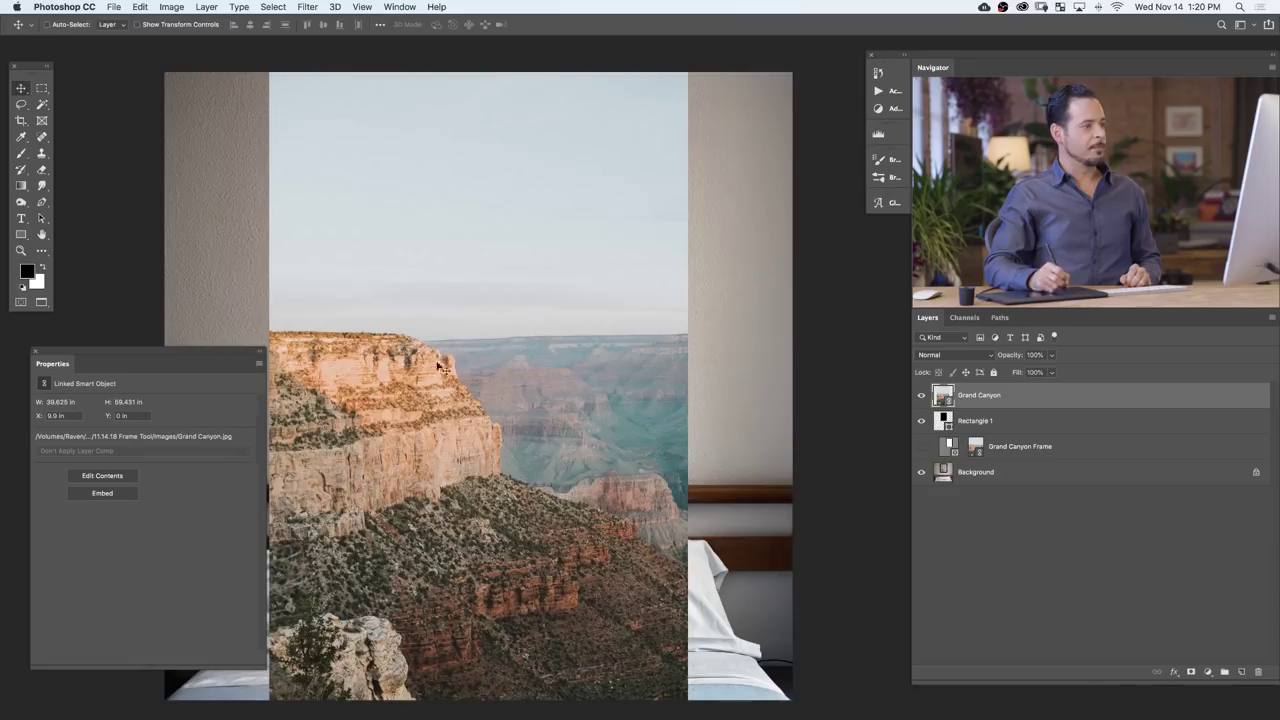
left_click_drag(438, 366, 306, 428)
- Hide the Grand Canyon layer, toggle Rectangle 1 off and on to inspect the shape, and show the image again
left_click(921, 397)
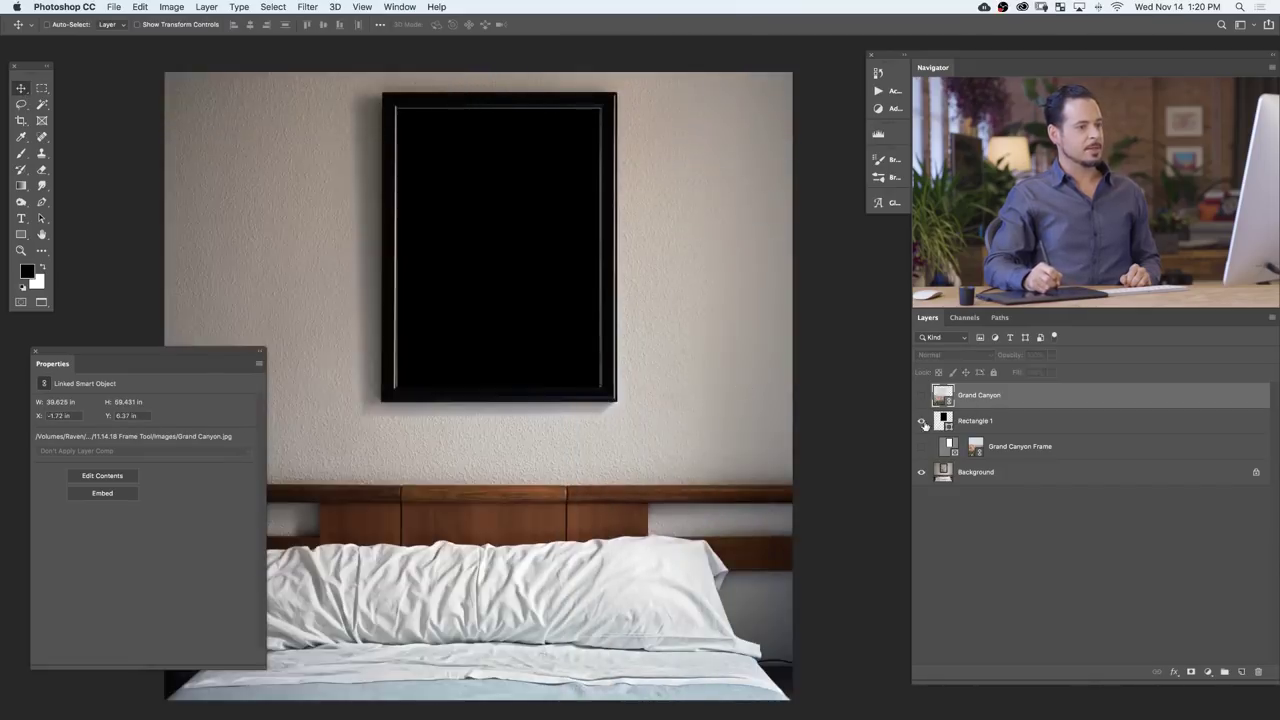
left_click(922, 422)
left_click(922, 422)
left_click(922, 422)
left_click(922, 422)
left_click(920, 397)
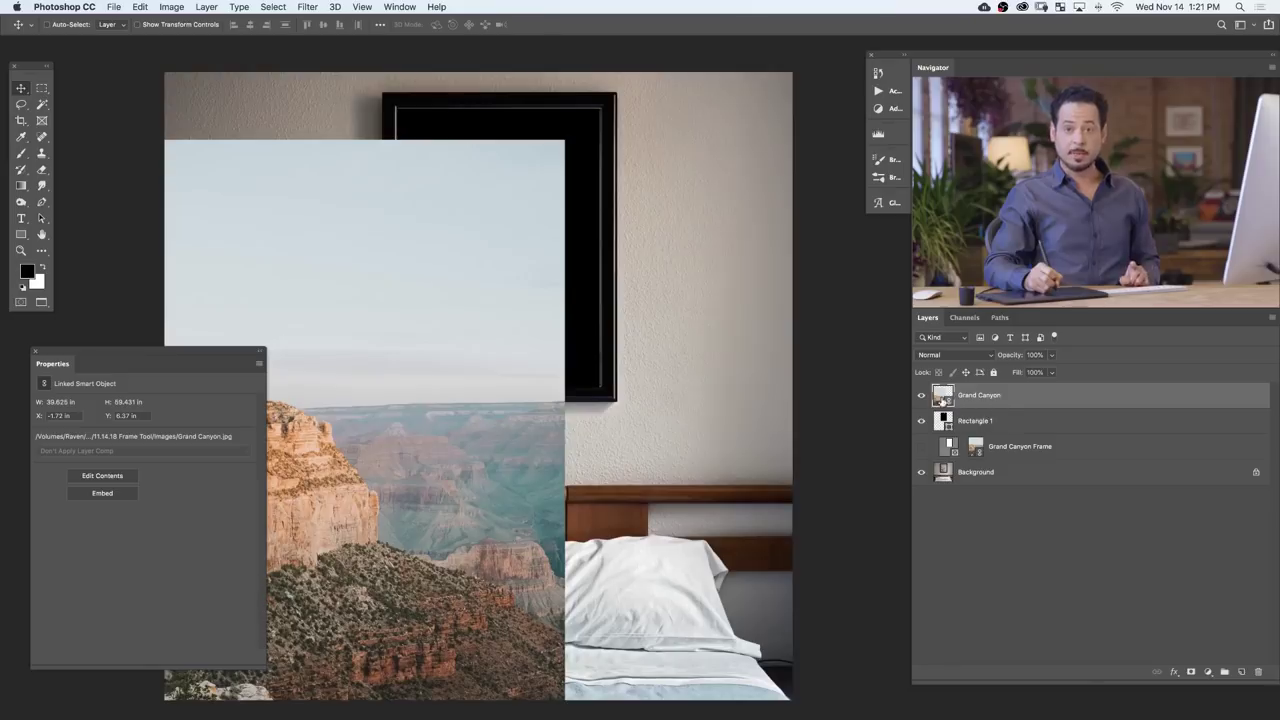
- Create a clipping mask from the Grand Canyon layer onto Rectangle 1 and reposition the image so the cliffs fill the shape
right_click(1034, 399)
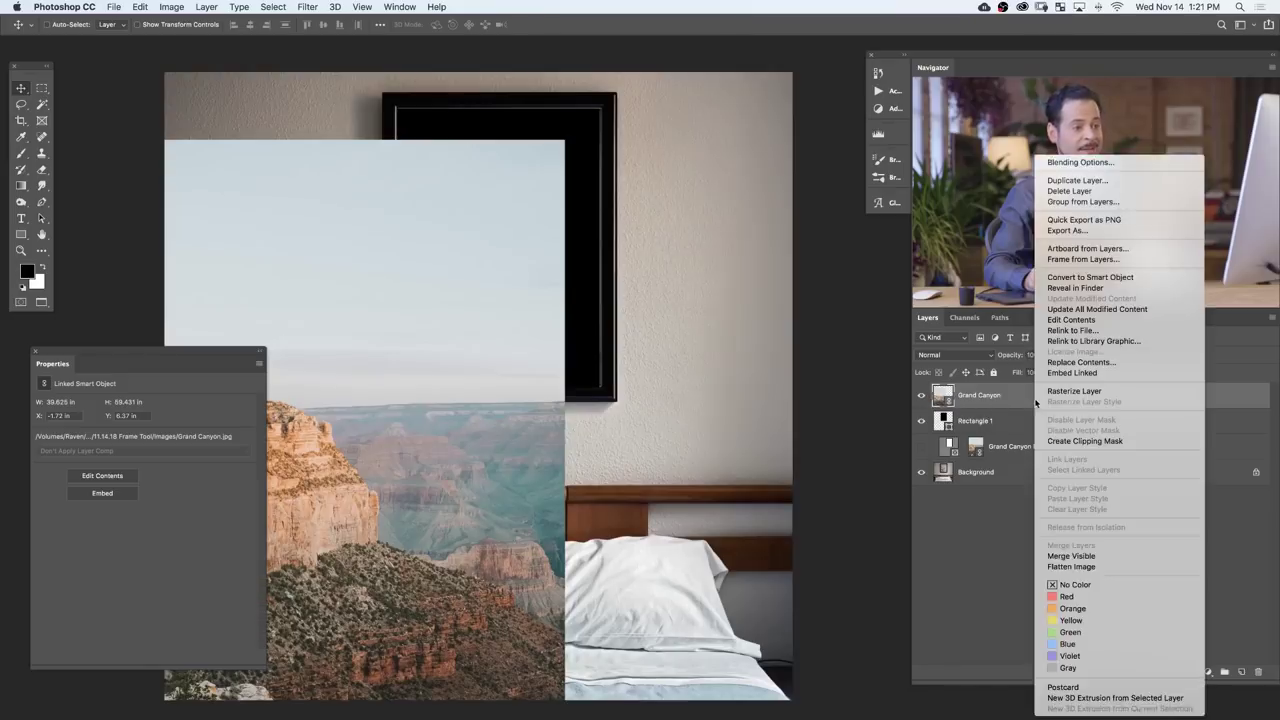
left_click(1077, 441)
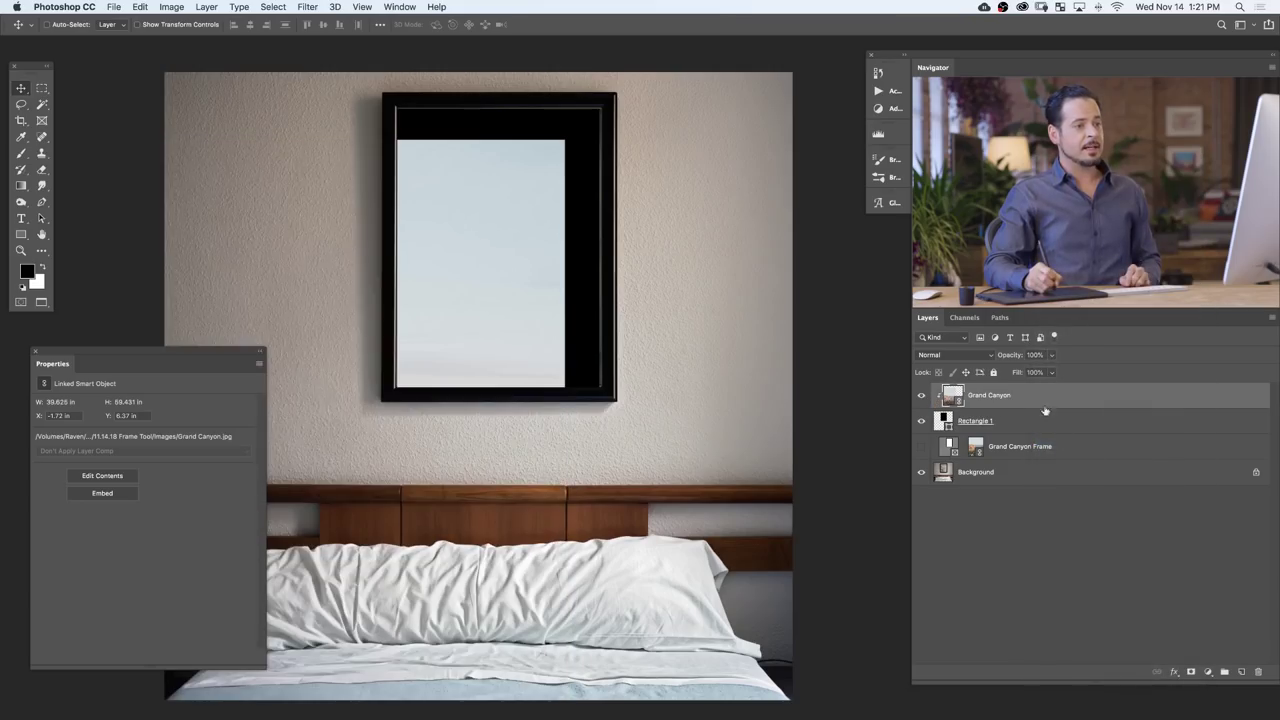
left_click_drag(491, 322, 665, 130)
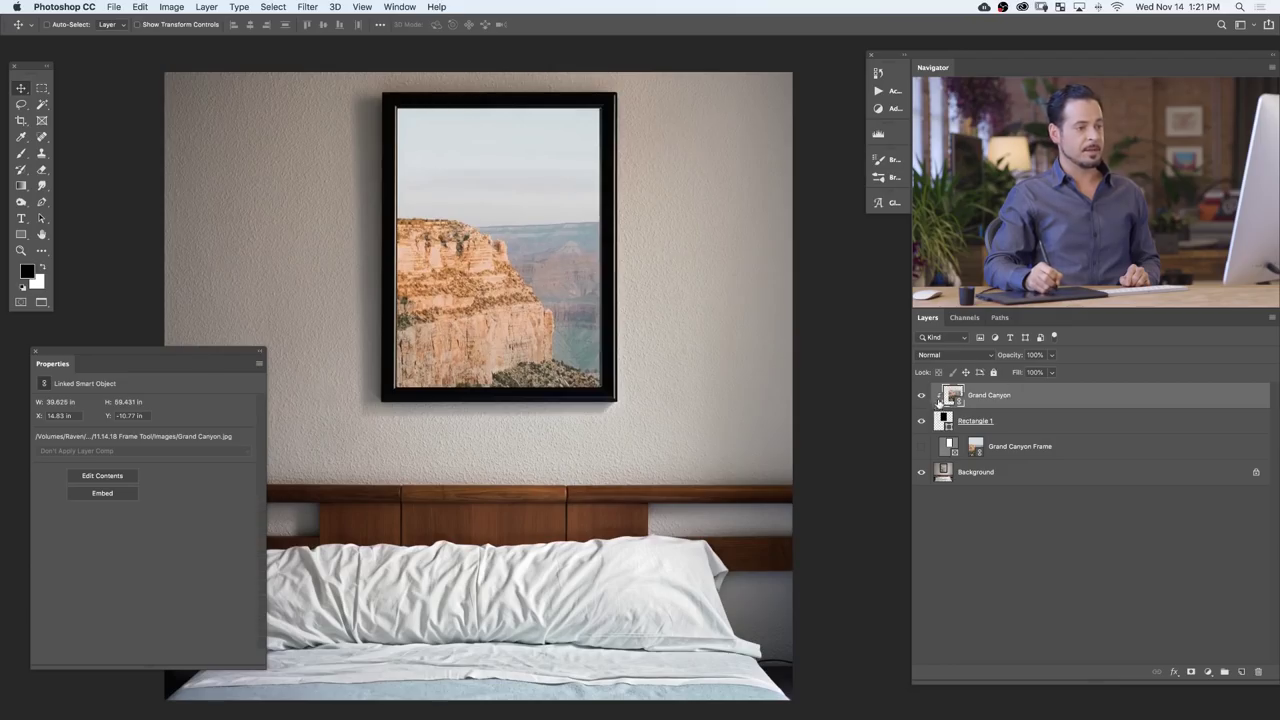
left_click_drag(596, 386, 540, 295)
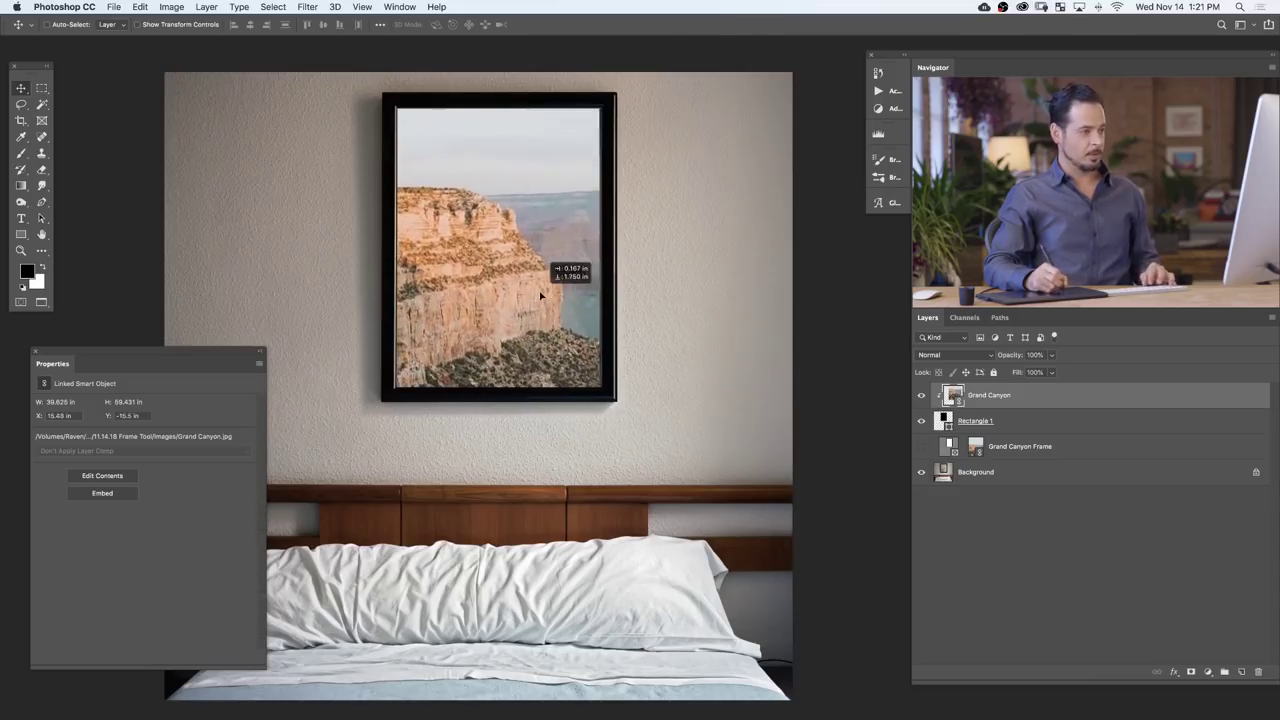
- Scale the clipped Grand Canyon image to about 39.3 percent and center it over the picture opening
key("super+t")
left_click_drag(748, 553, 634, 449)
left_click_drag(546, 381, 548, 406)
left_click_drag(645, 477, 615, 402)
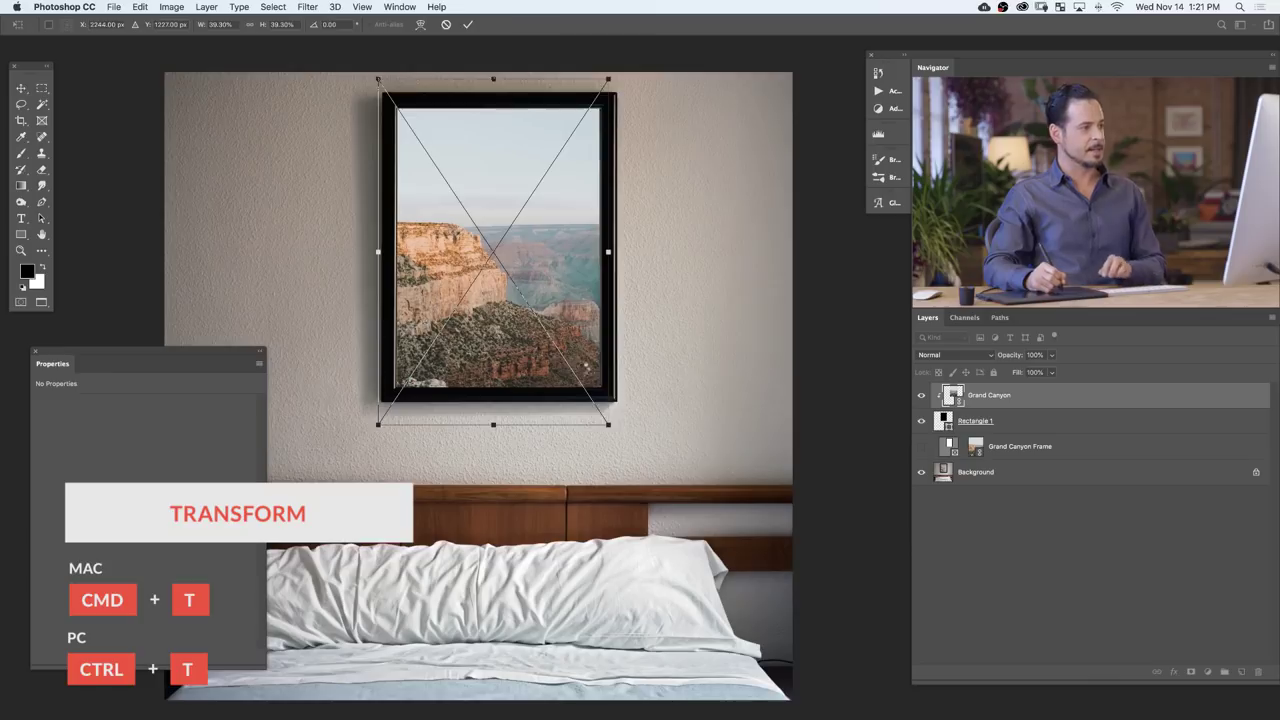
key("Return")
- Select the Rectangle 1 layer and try enlarging the shape slightly at its lower-right corner with Free Transform
key("alt+bracketleft")
mouse_move(560, 338)
left_mouse_down()
mouse_move(618, 340)
mouse_move(620, 472)
mouse_move(420, 378)
mouse_move(598, 372)
mouse_move(578, 376)
mouse_move(544, 342)
left_mouse_up()
key("ctrl+t")
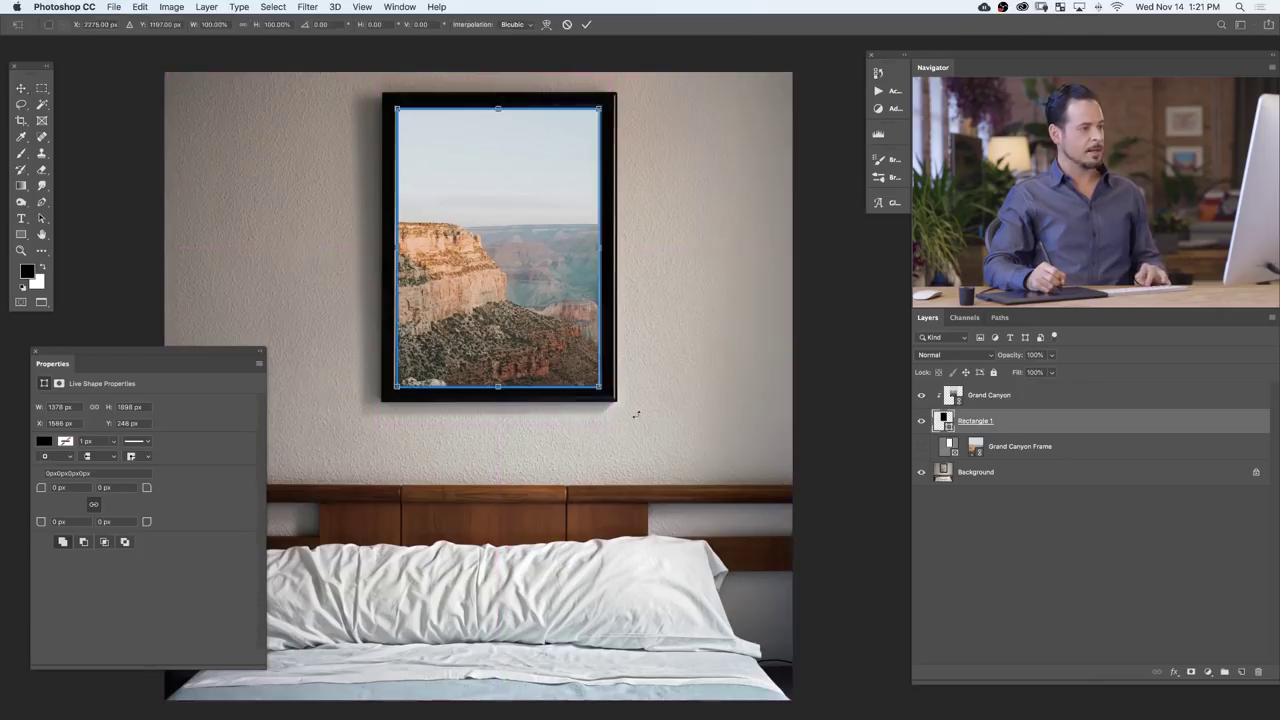
mouse_move(599, 386)
left_mouse_down()
mouse_move(682, 445)
mouse_move(750, 530)
mouse_move(503, 357)
mouse_move(509, 242)
mouse_move(515, 415)
mouse_move(543, 368)
mouse_move(602, 390)
left_mouse_up()
key("Return")
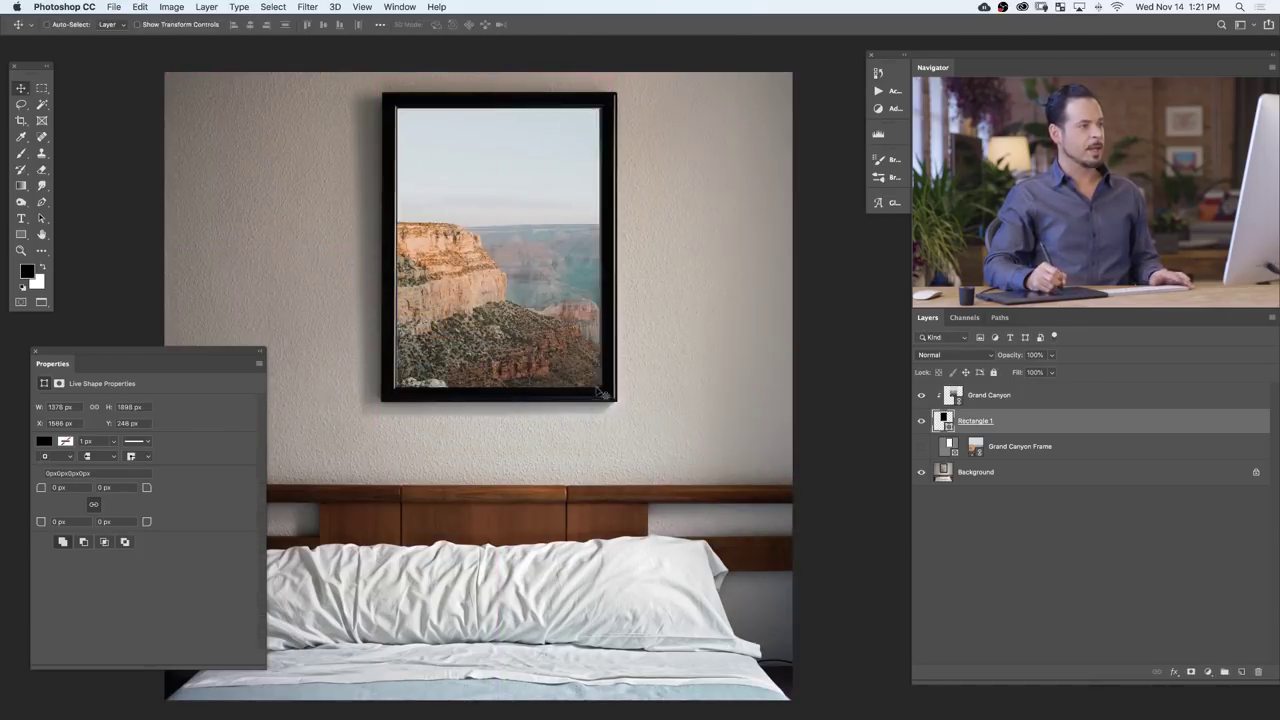
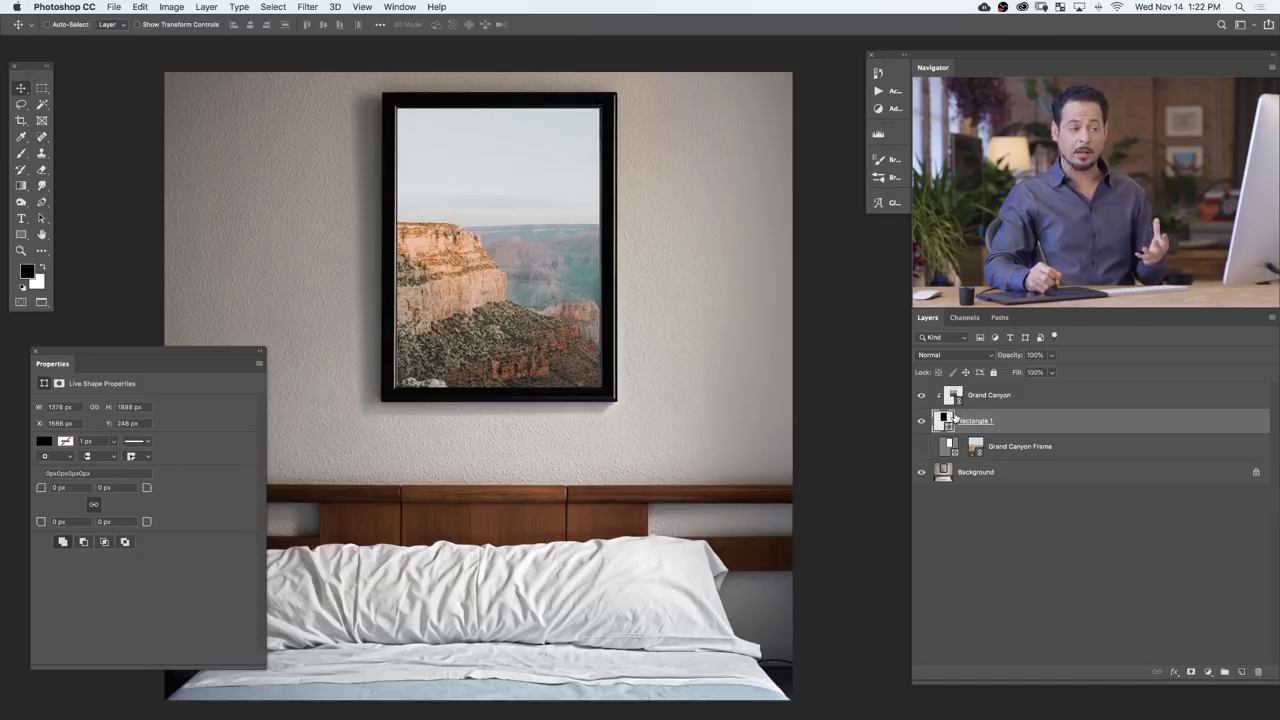
- Place Jungle.jpg as a linked image directly above the Grand Canyon layer and commit it at its default size
left_click(1030, 398)
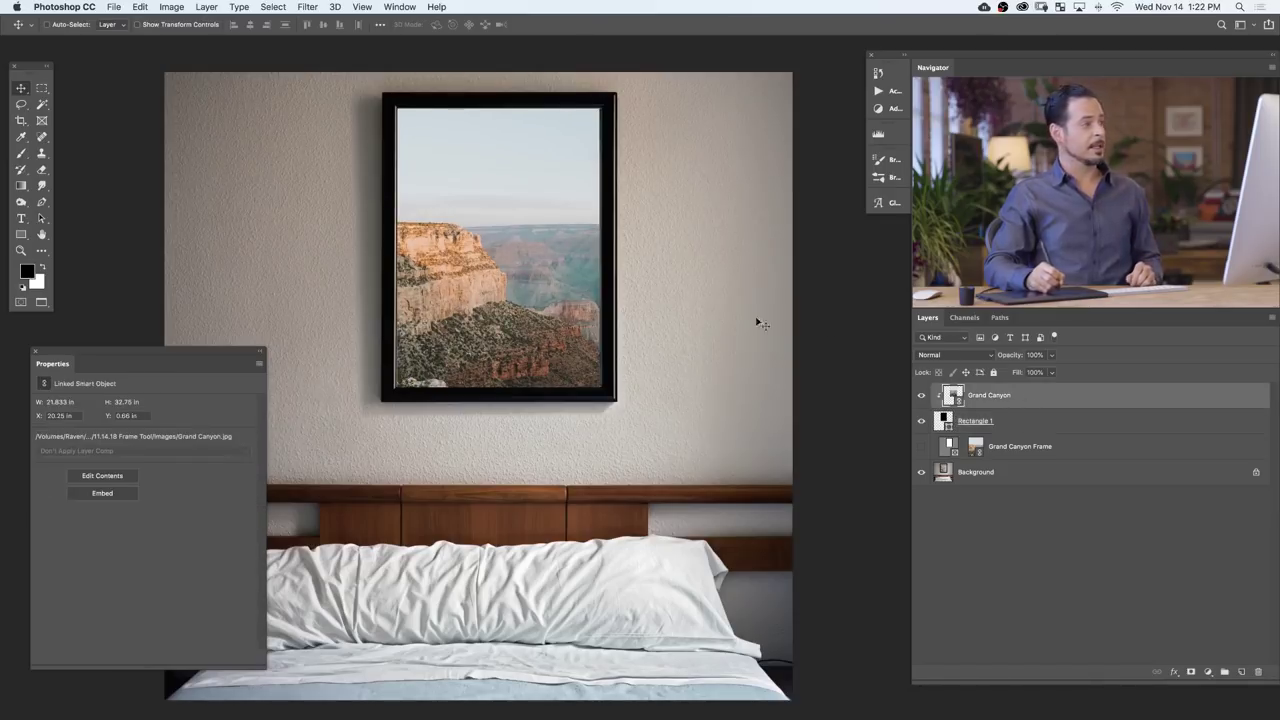
left_click(114, 8)
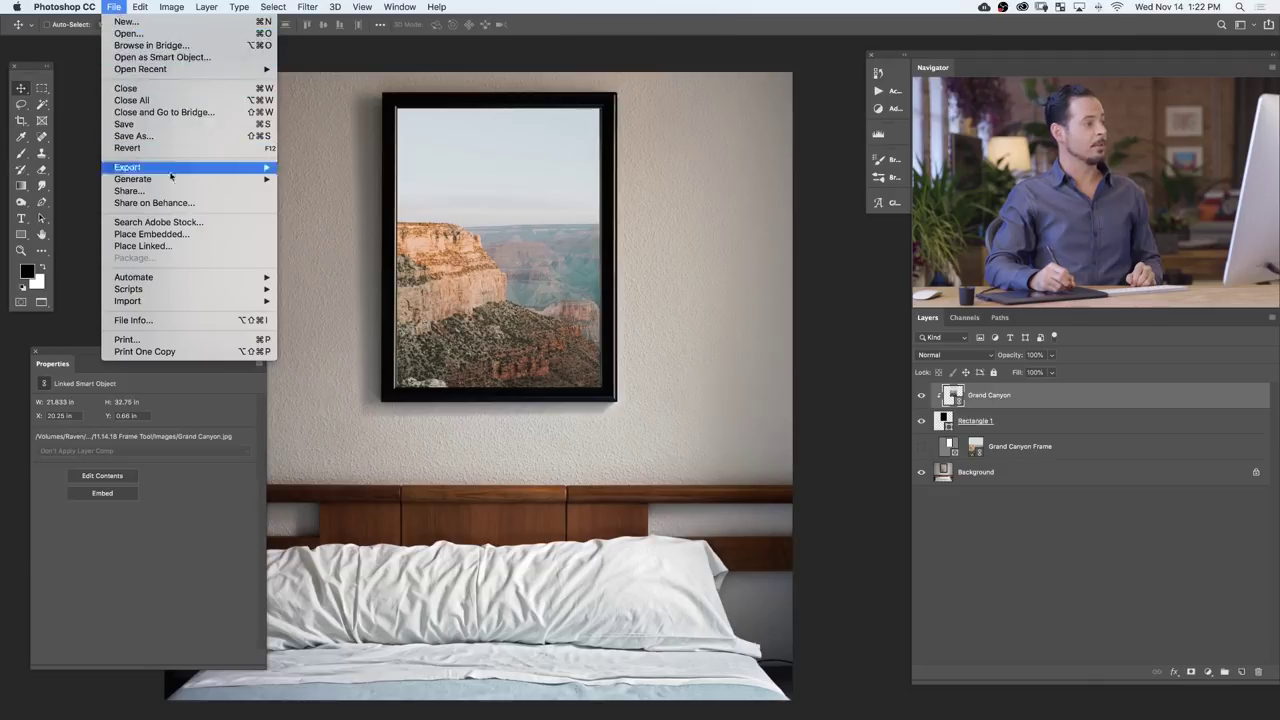
left_click(150, 246)
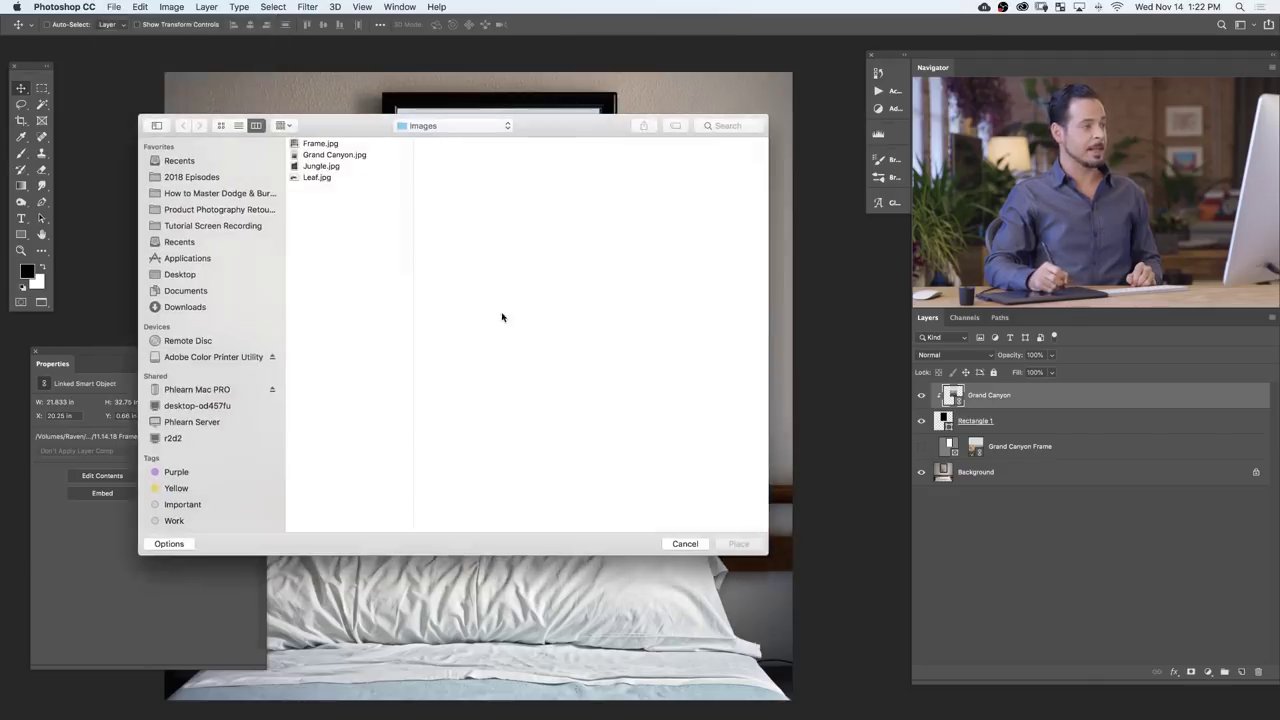
left_click(330, 166)
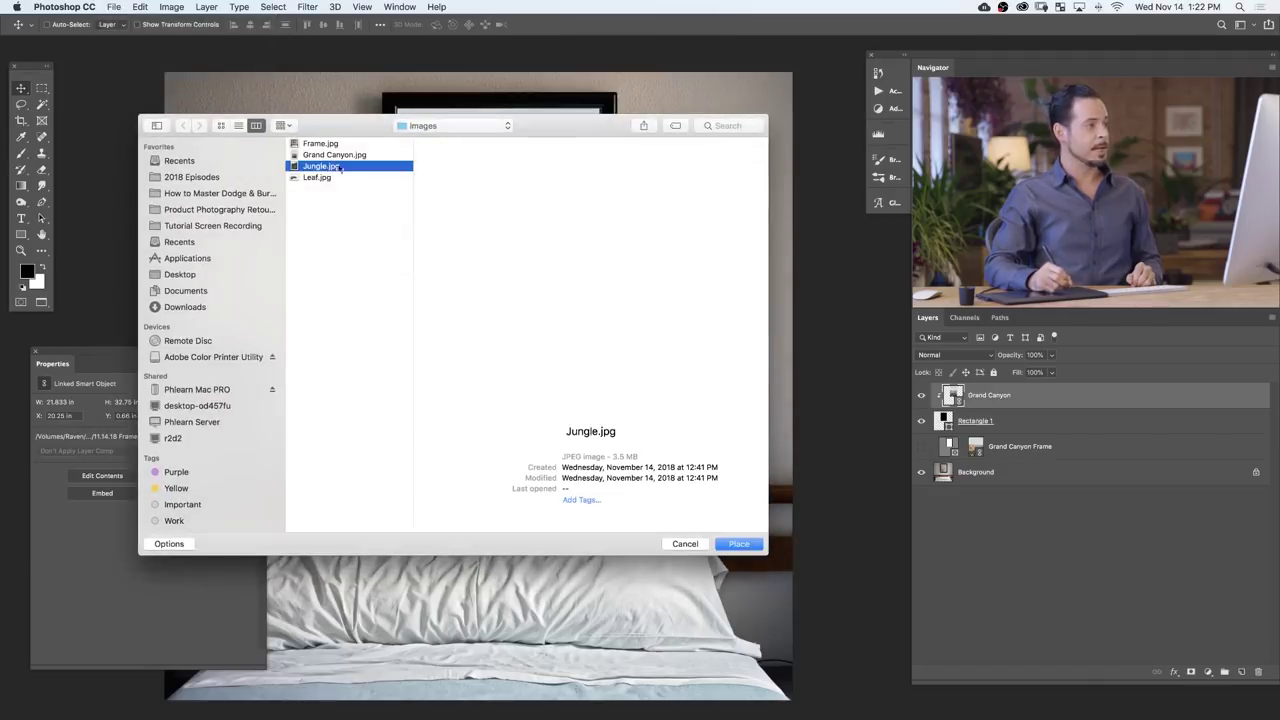
left_click(739, 545)
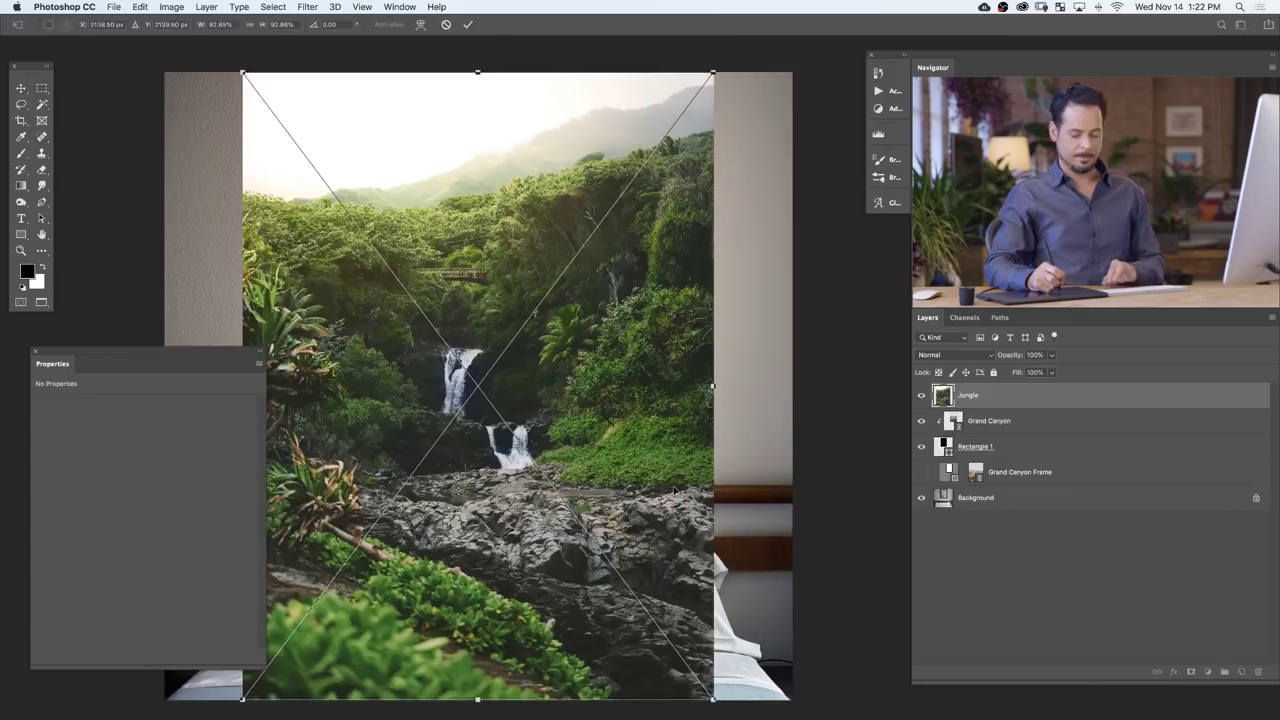
key("Return")
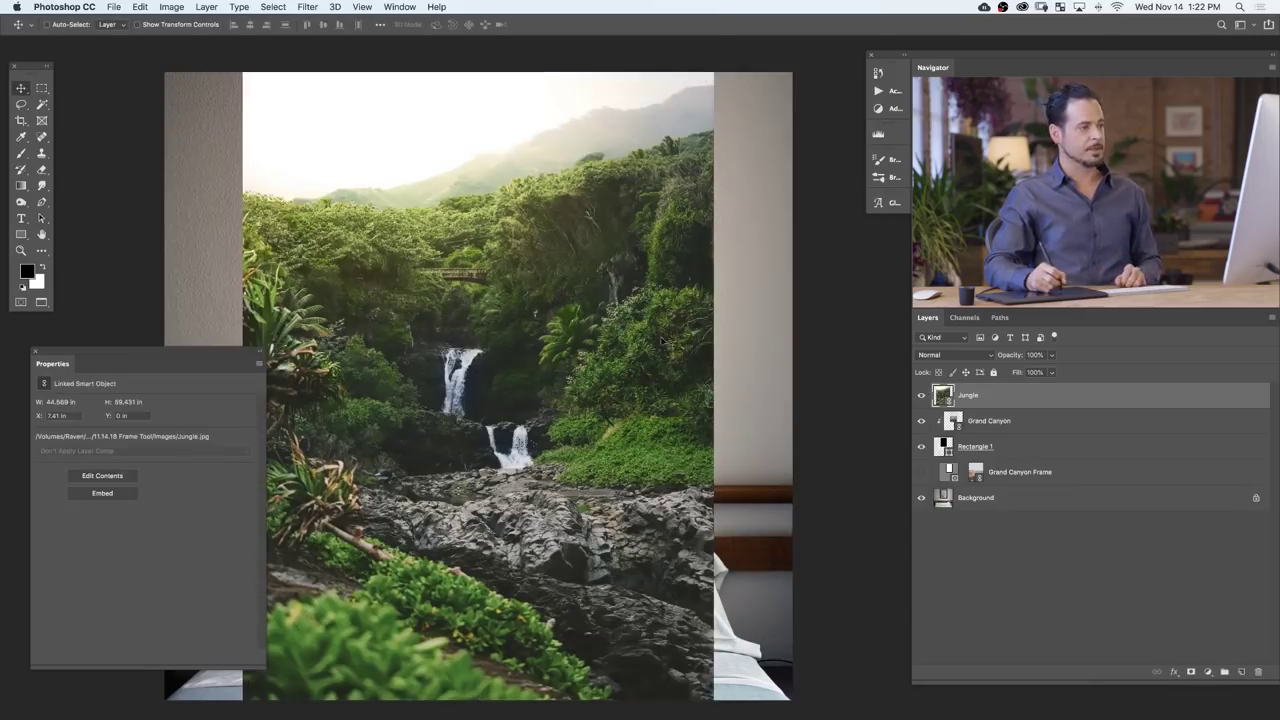
- Clip the Jungle layer into the Rectangle 1 clipping group and select the group's layers in turn to review the stack
right_click(1012, 400)
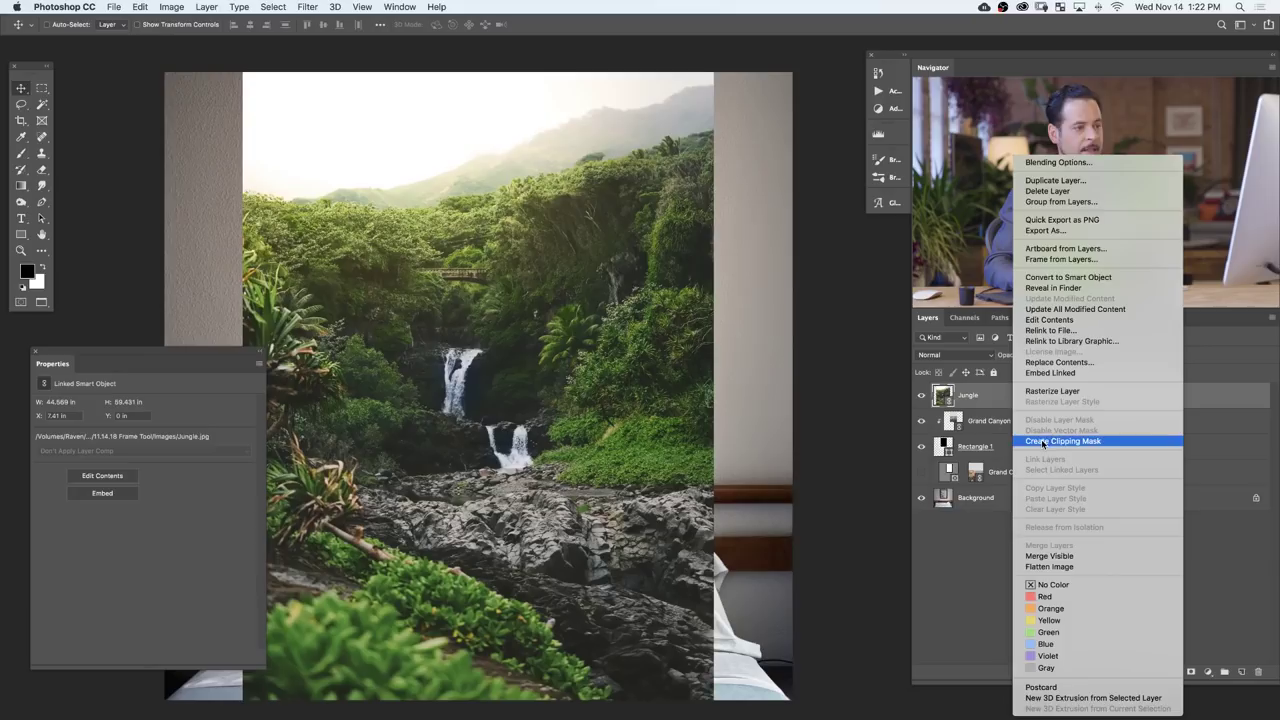
left_click(1062, 441)
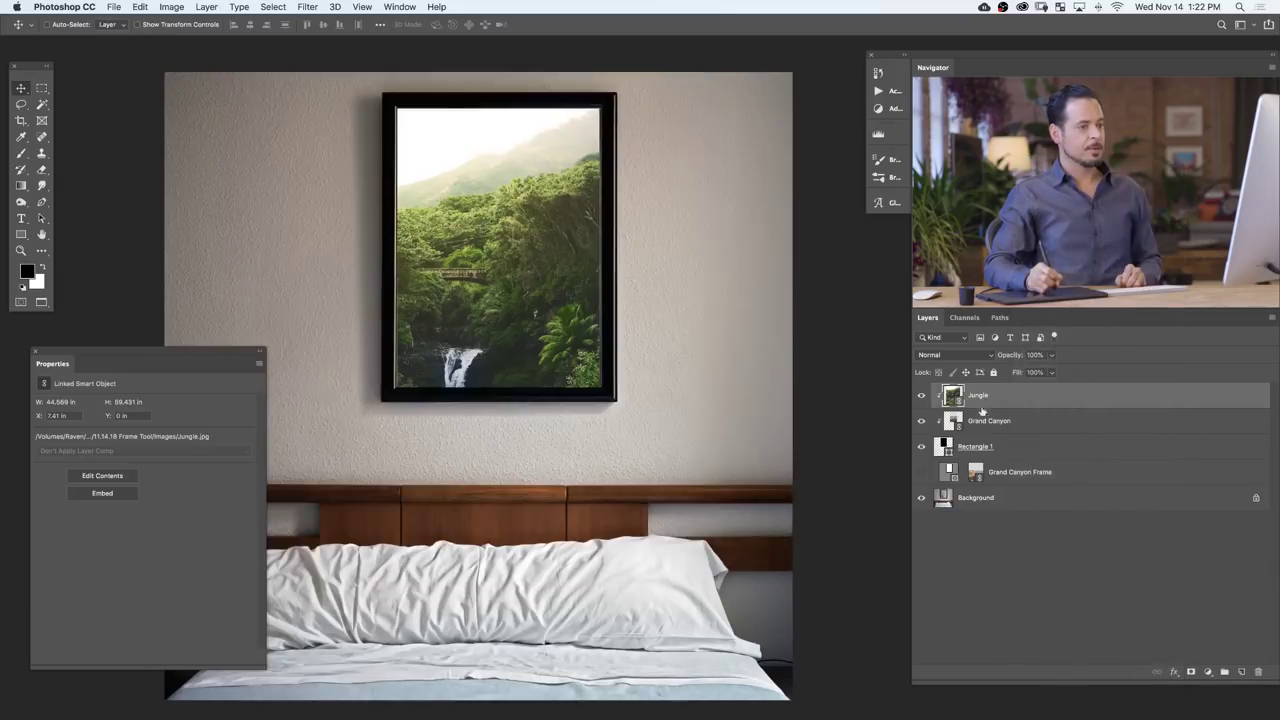
left_click(978, 420)
left_click(988, 399)
left_click(985, 420)
left_click(1015, 449)
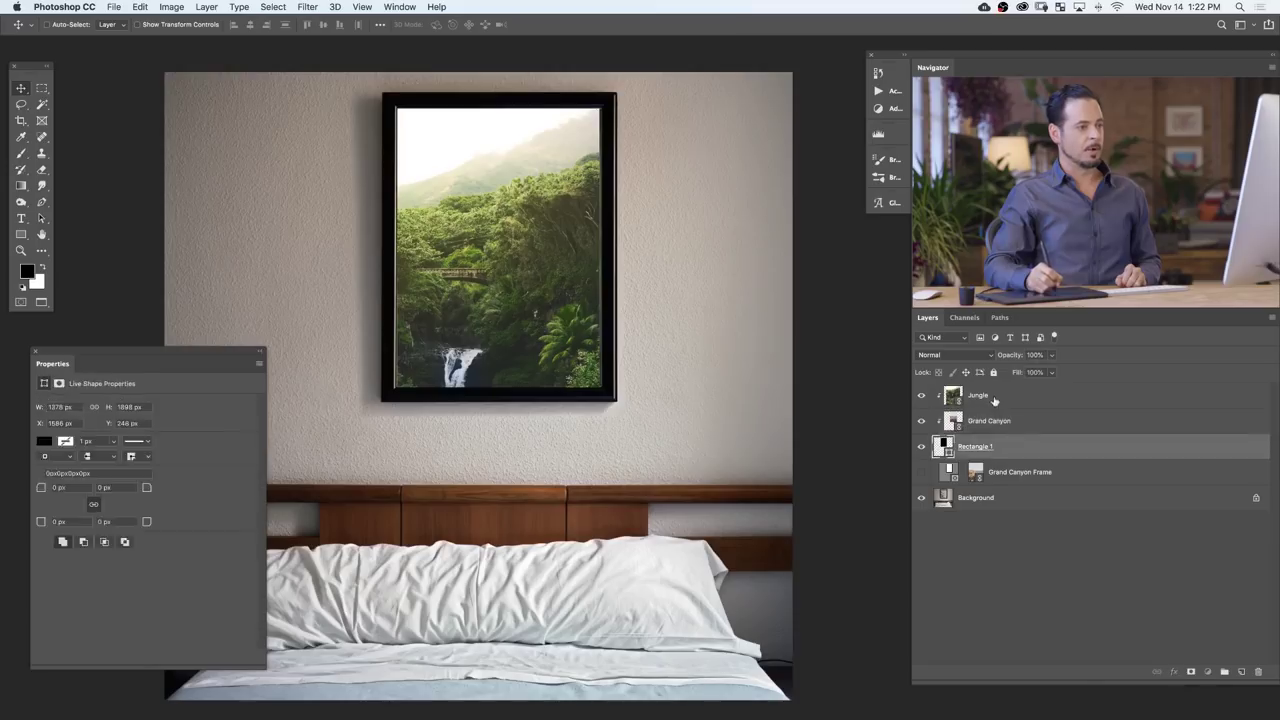
- Reposition the Jungle image so the waterfall sits toward the lower right of the picture opening, lowering its layer opacity to 46%
left_click(994, 401)
left_click_drag(532, 341, 558, 312)
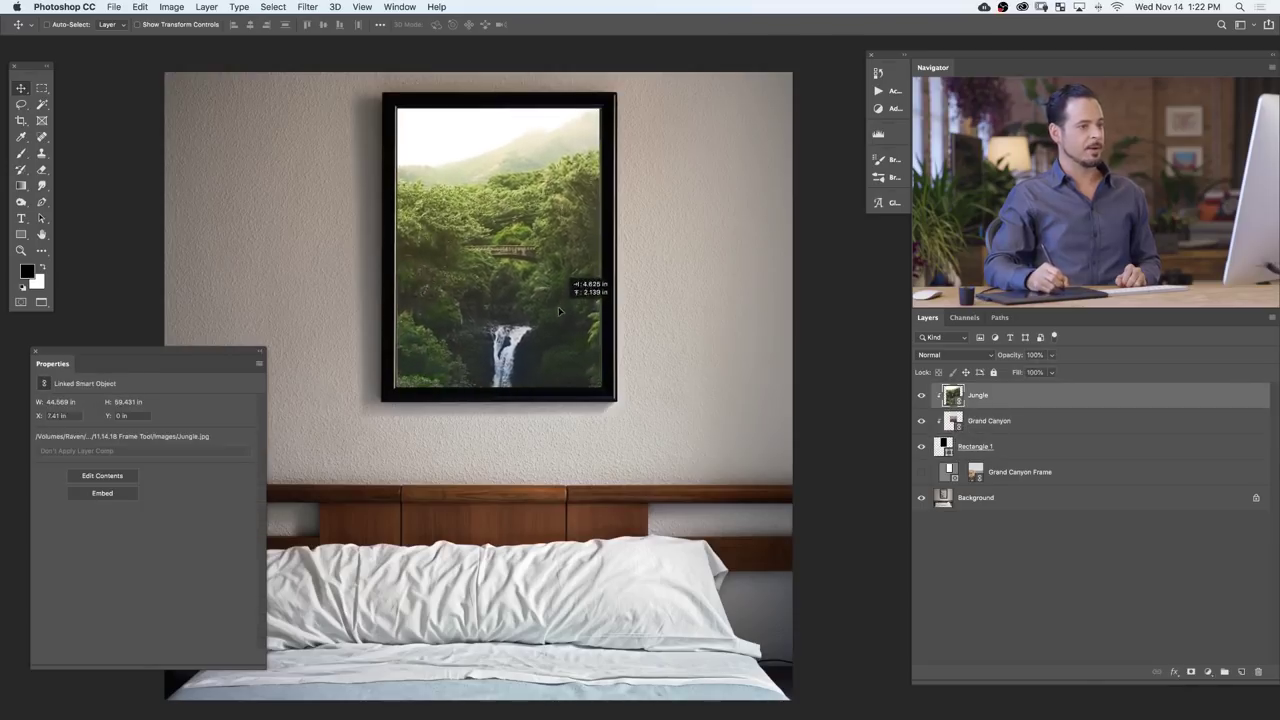
left_click_drag(1005, 357, 984, 356)
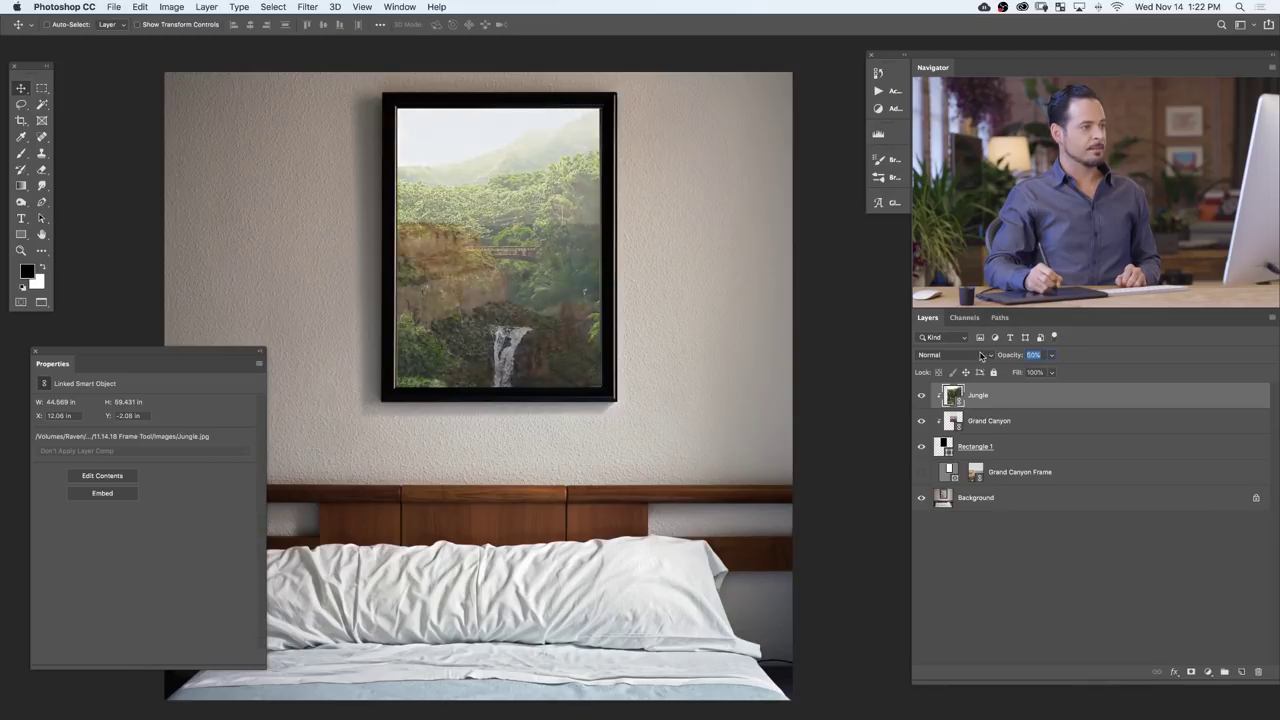
left_click_drag(524, 334, 553, 290)
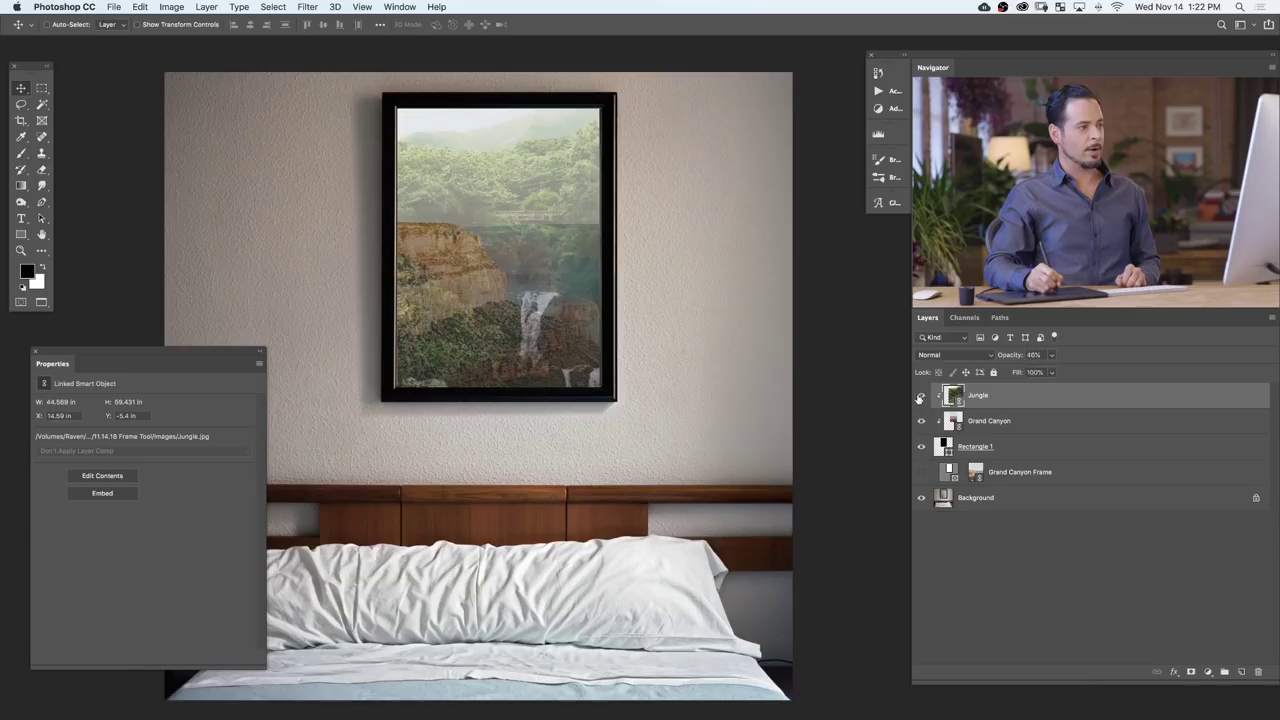
- Toggle the Jungle layer off and on, and set its opacity to 100%
left_click(921, 398)
left_click(923, 399)
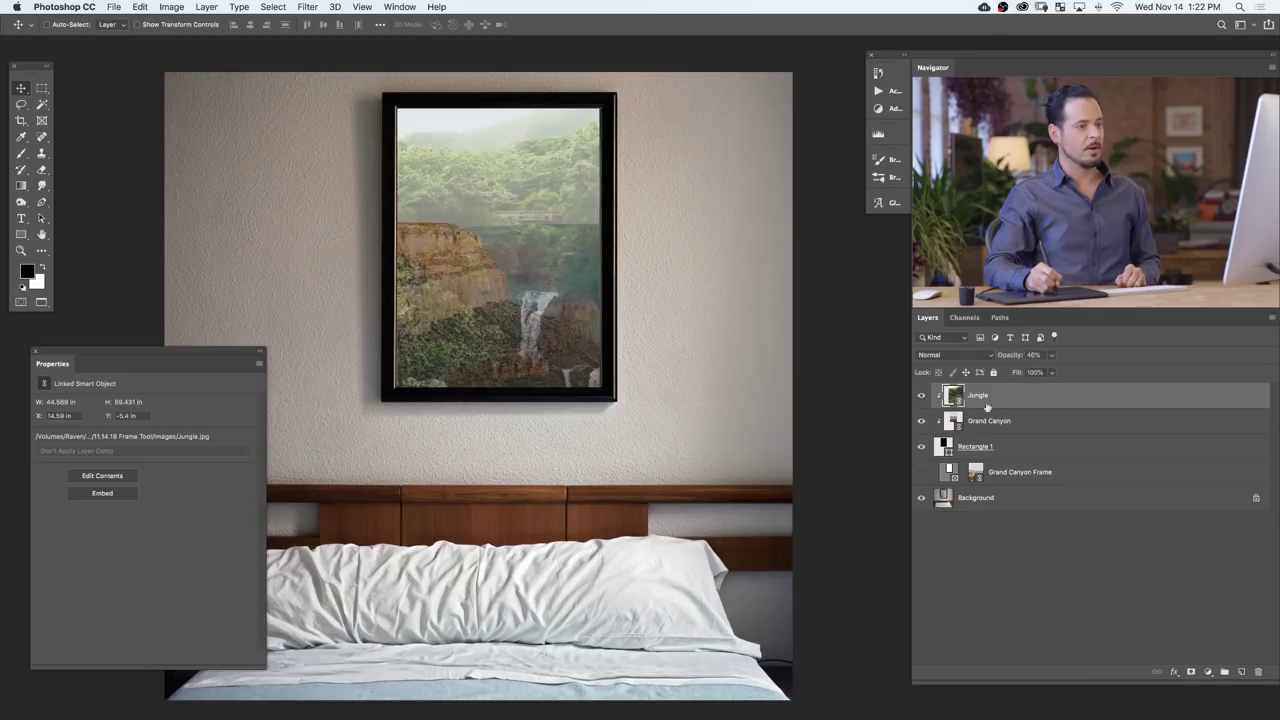
key("Return")
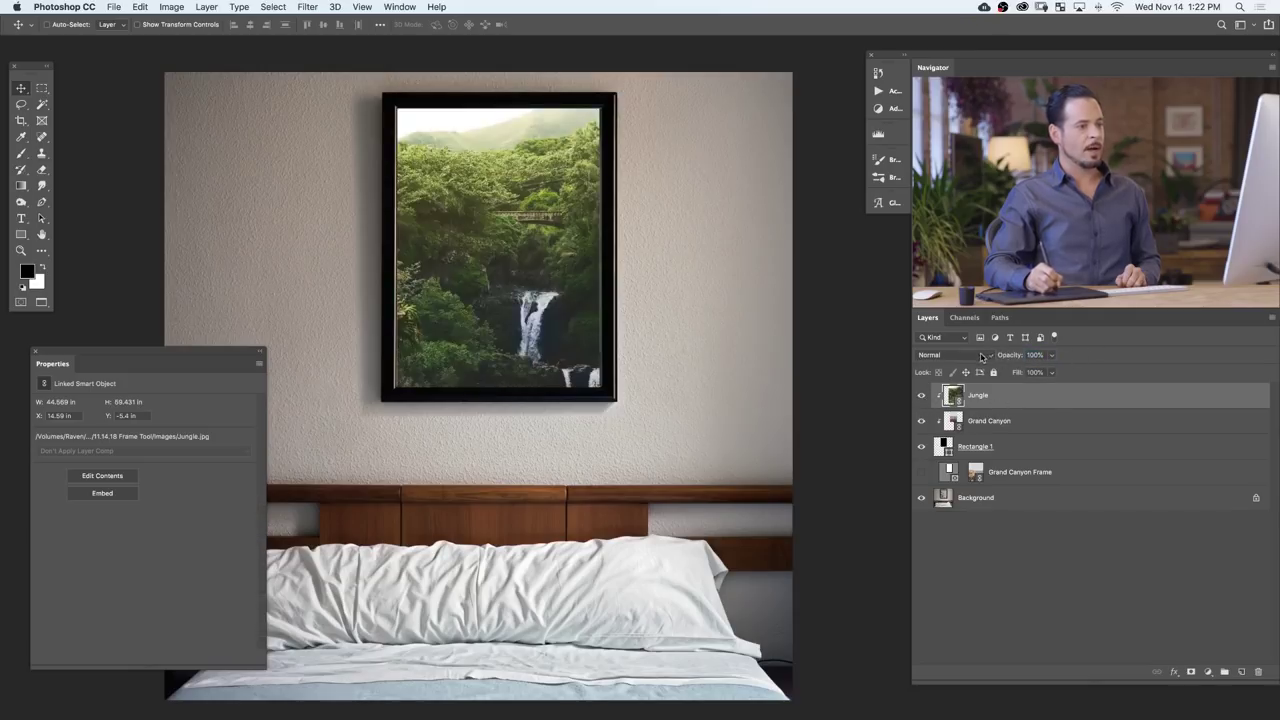
left_click(985, 355)
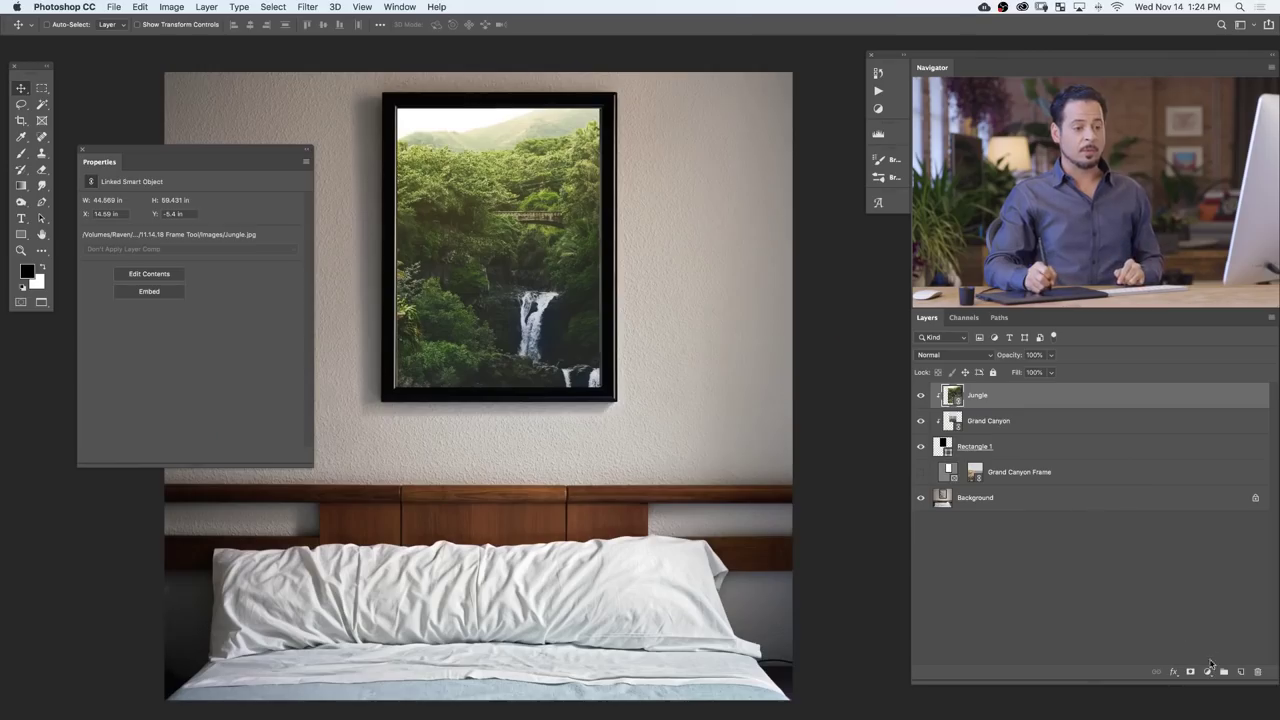
- Add a Black & White adjustment layer above Jungle and clip it so only the framed picture is affected
left_click(1208, 670)
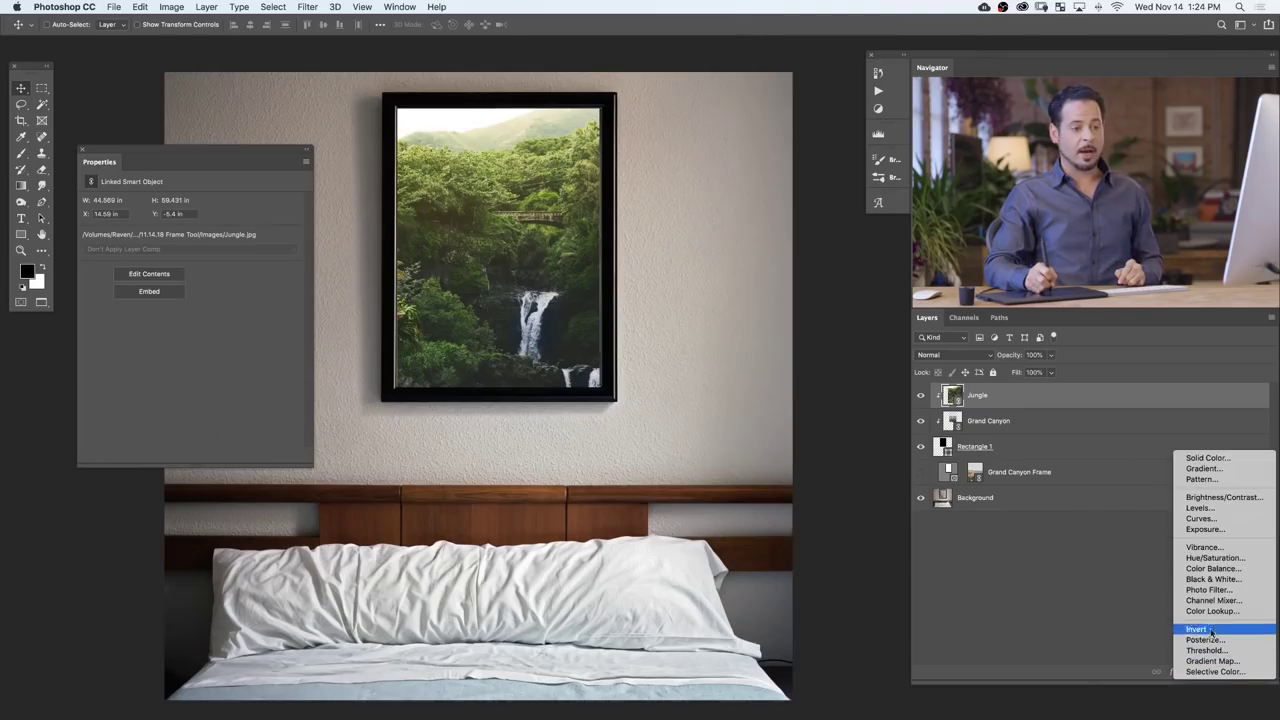
left_click(1210, 580)
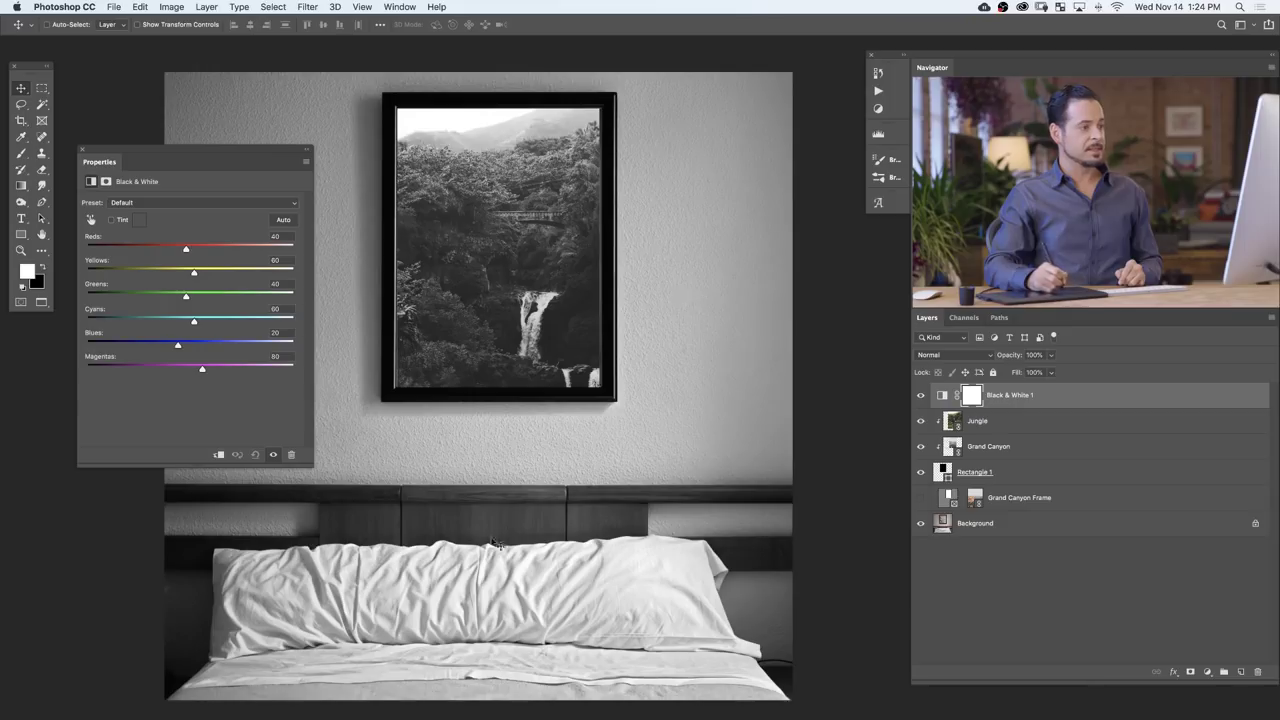
right_click(1066, 399)
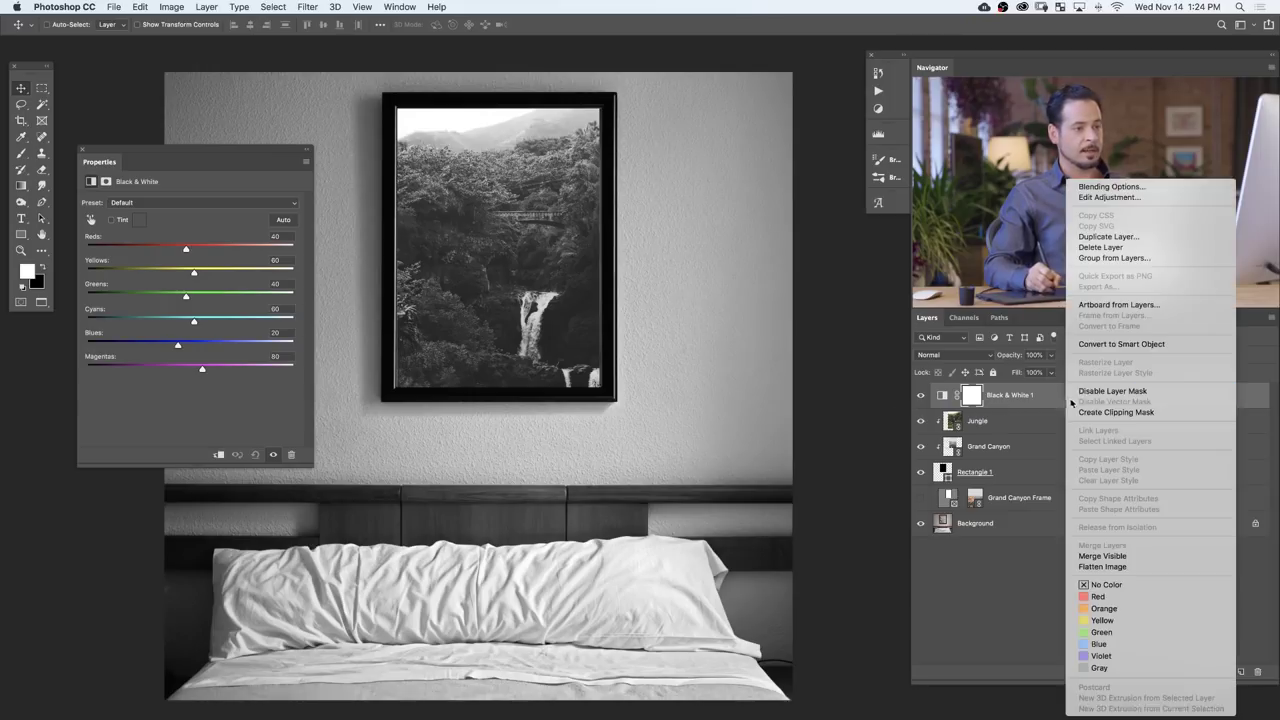
left_click(1116, 412)
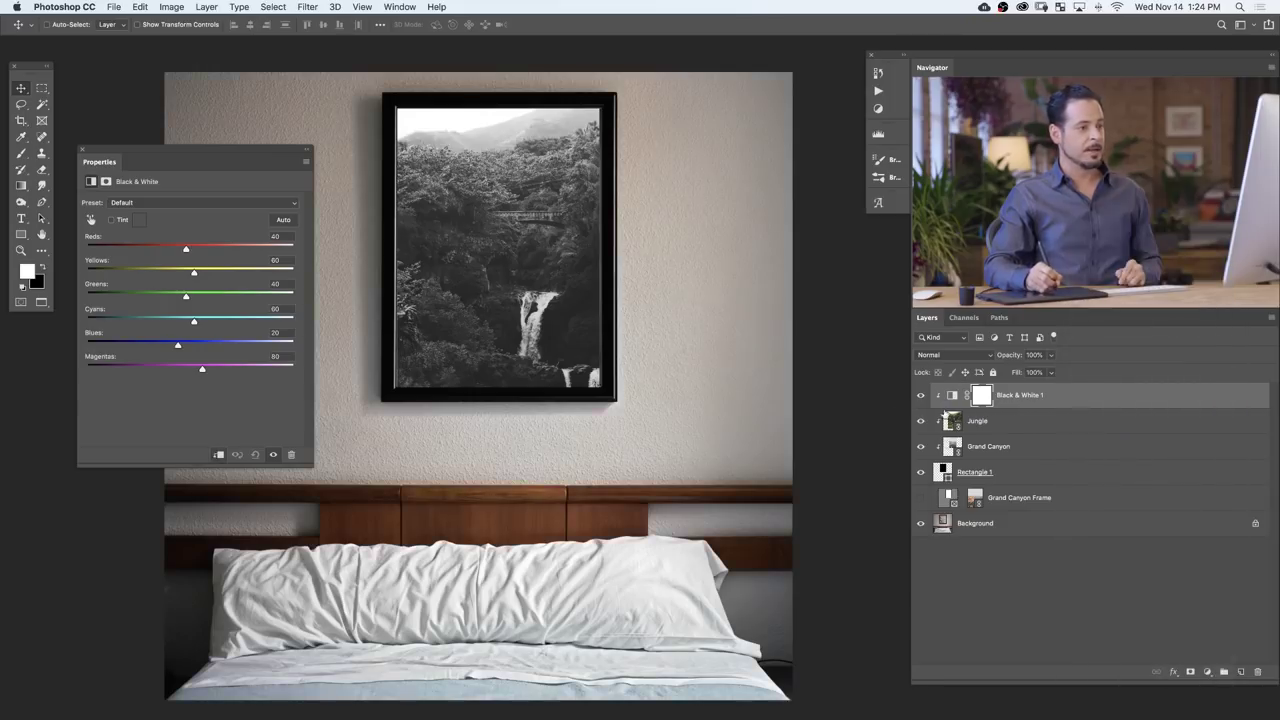
- Toggle the visibility of Rectangle 1, Black & White 1, Jungle and Grand Canyon to examine how each contributes to the clipping group
left_click(922, 474)
left_click(921, 474)
left_click(920, 472)
left_click(920, 471)
left_click(921, 396)
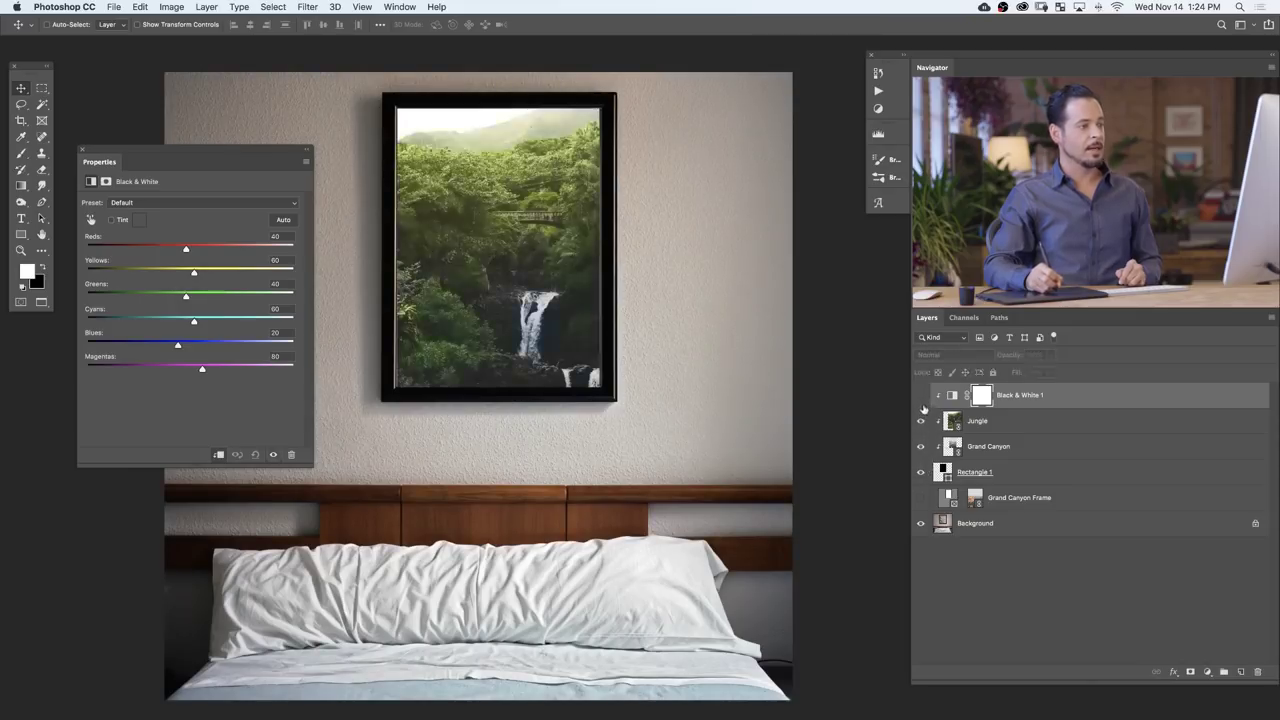
left_click(921, 424)
left_click(921, 447)
left_click(921, 447)
left_click(921, 422)
left_click(921, 396)
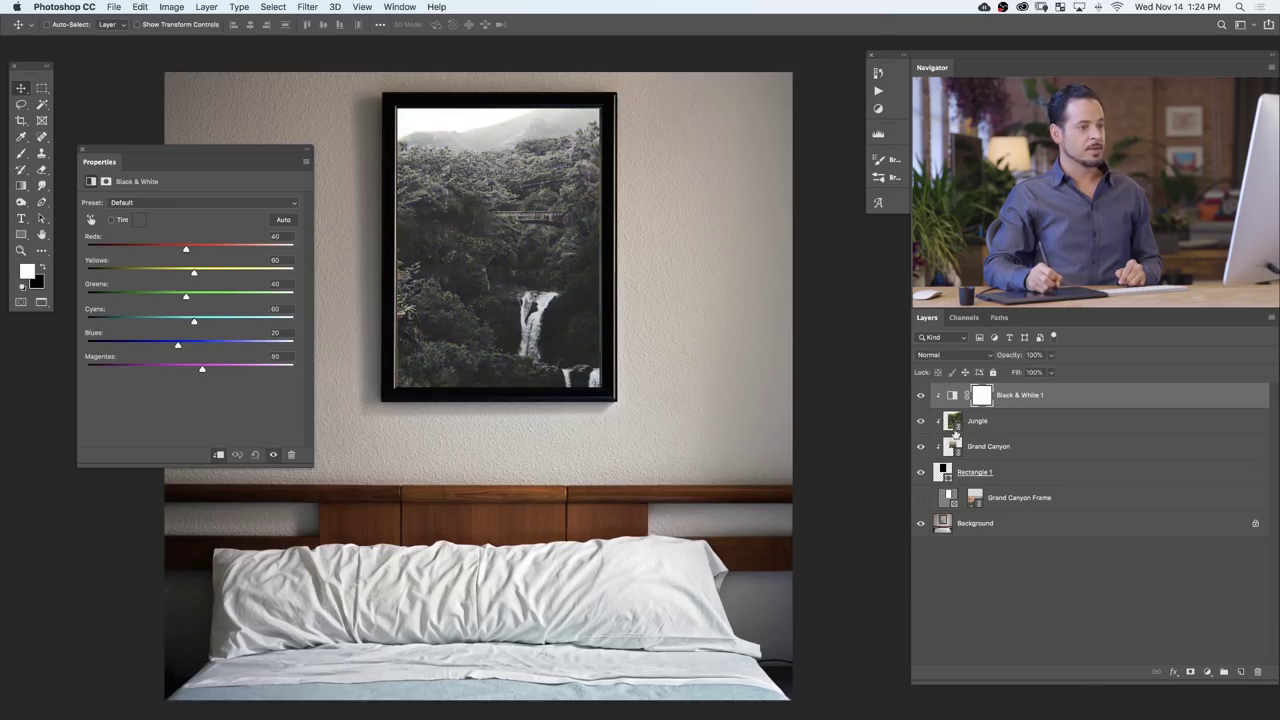
- Select the Jungle, Grand Canyon and Rectangle 1 layers in turn to review the clipping order, ending on Black & White 1
left_click(1010, 428)
left_click(1012, 450)
left_click(1014, 428)
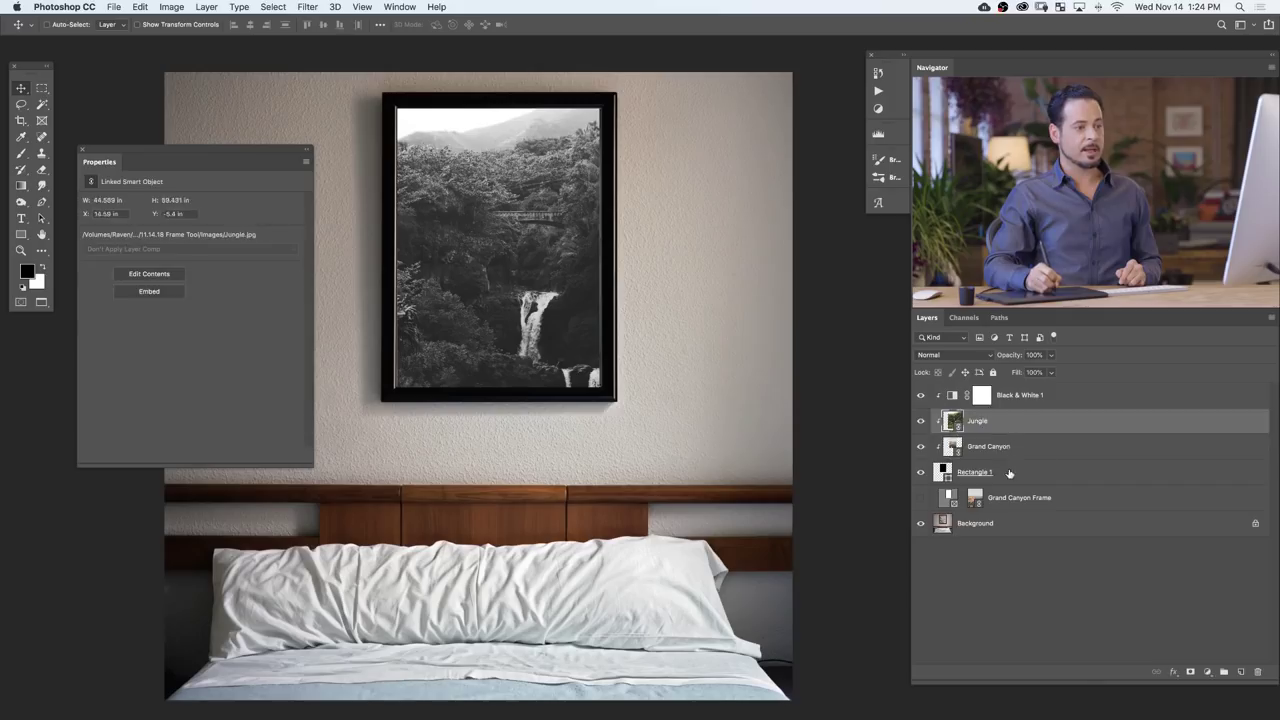
left_click(1011, 472)
left_click(1040, 397)
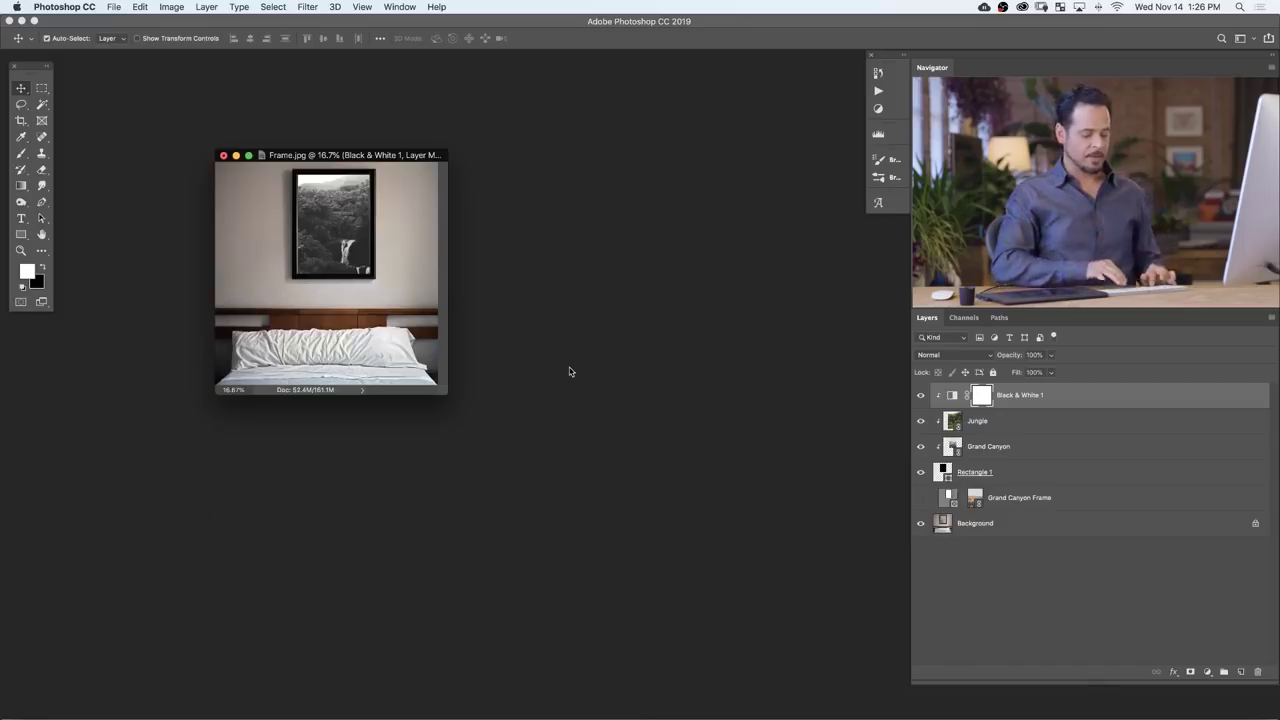
- Open Leaf.jpg and show it in full-screen mode with the palm leaf fitted in view
key("super+o")
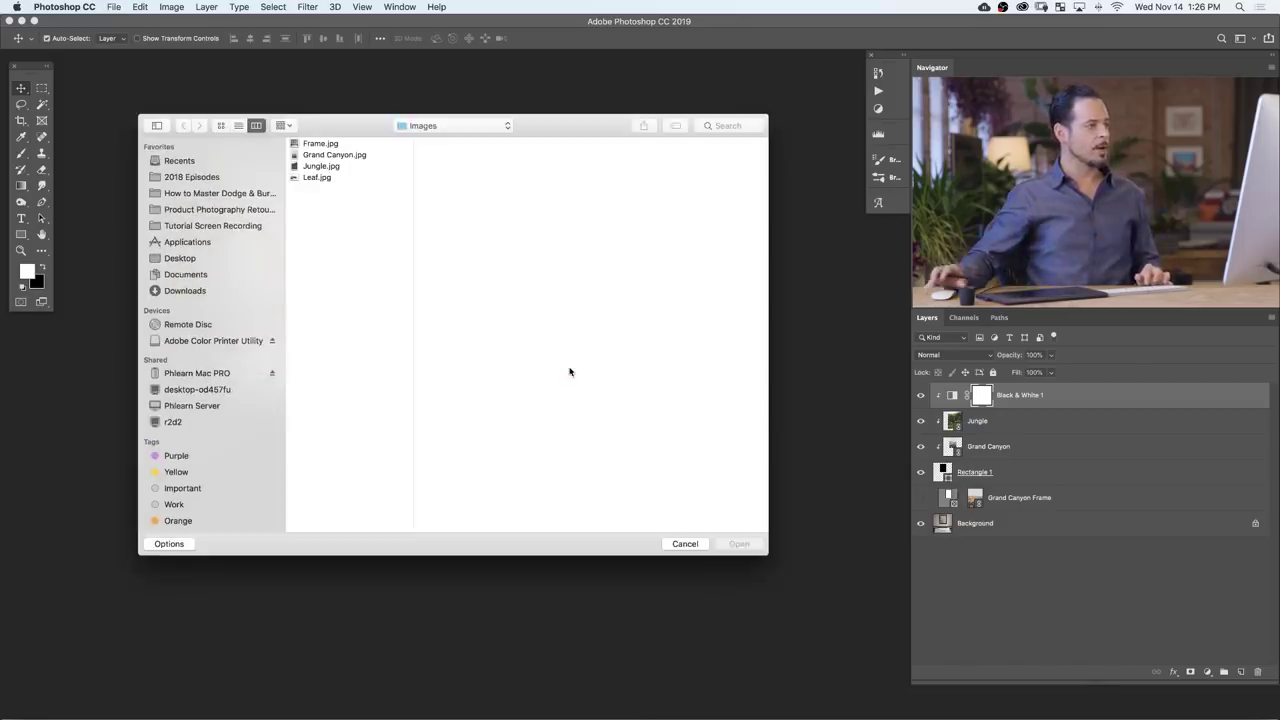
left_click(316, 178)
left_click(739, 544)
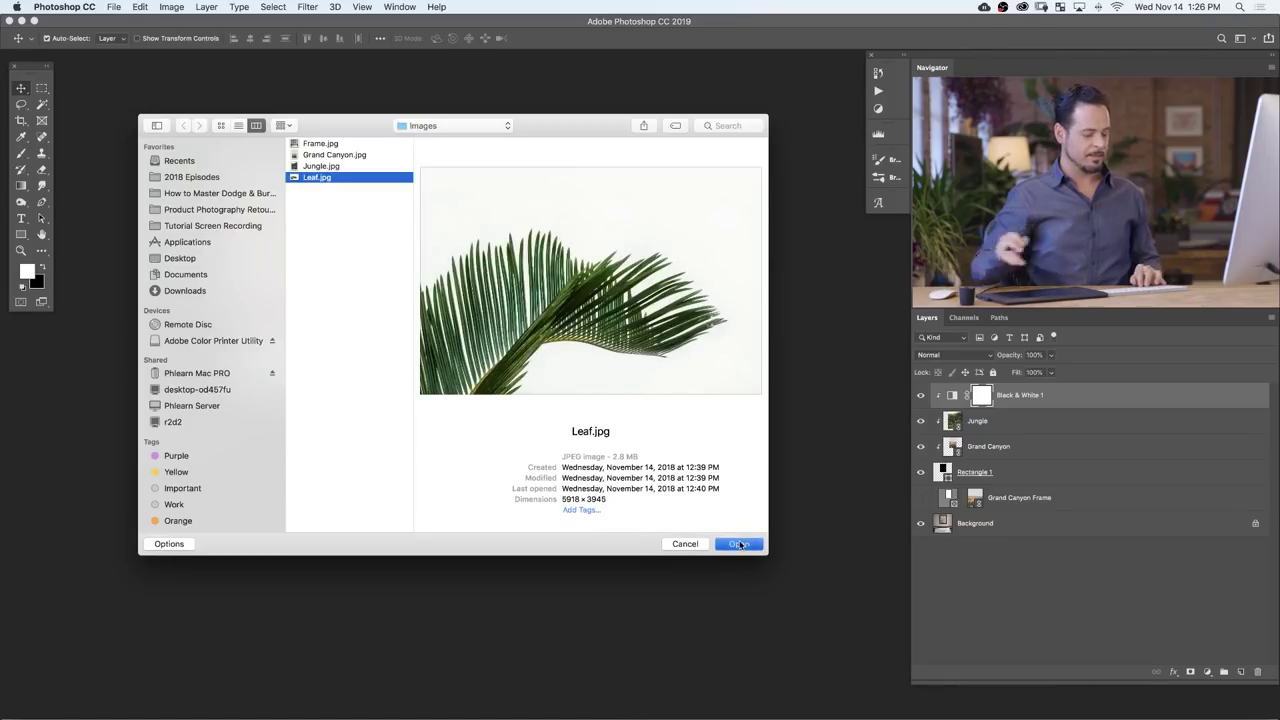
key("f")
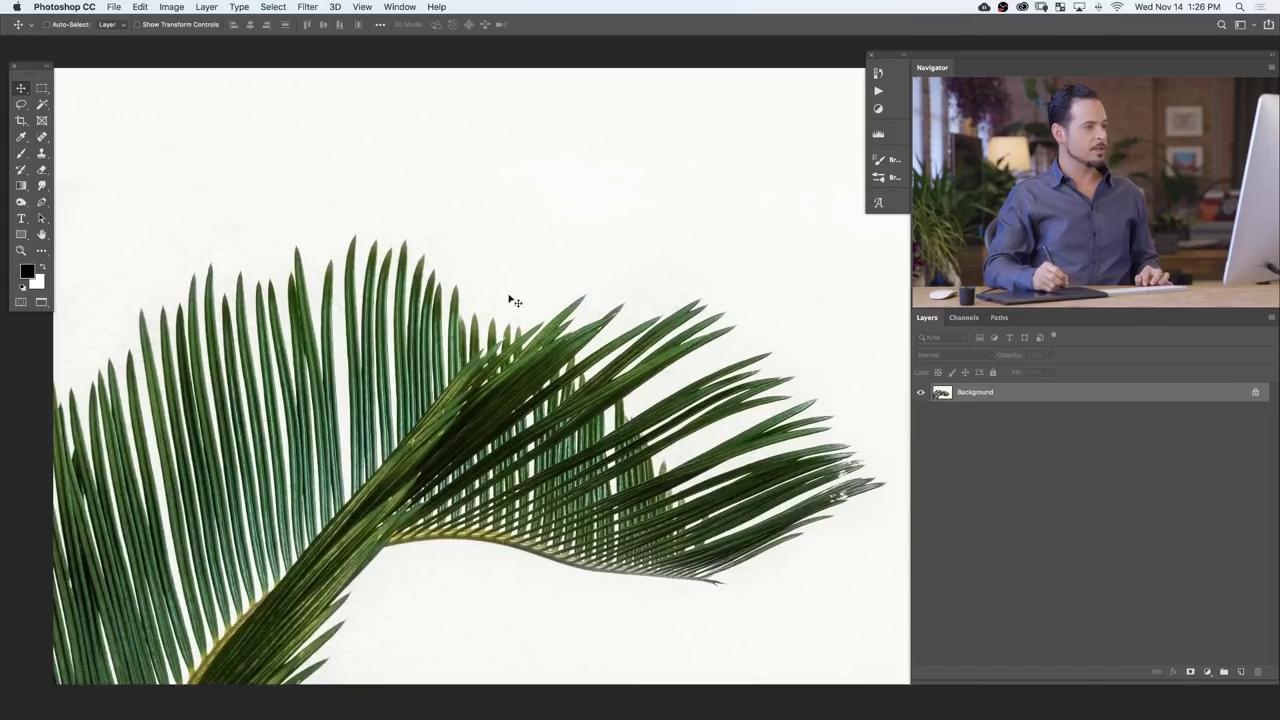
left_click(500, 562, "alt")
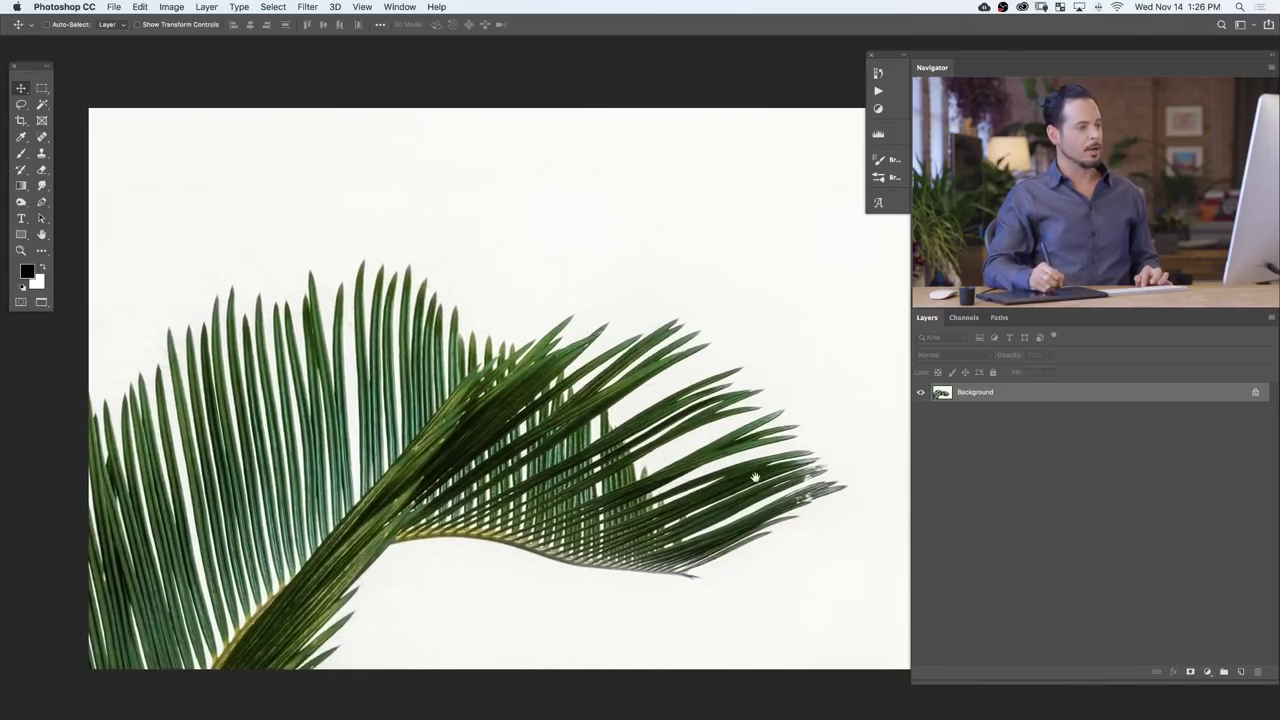
scroll(800, 425, "down", 1)
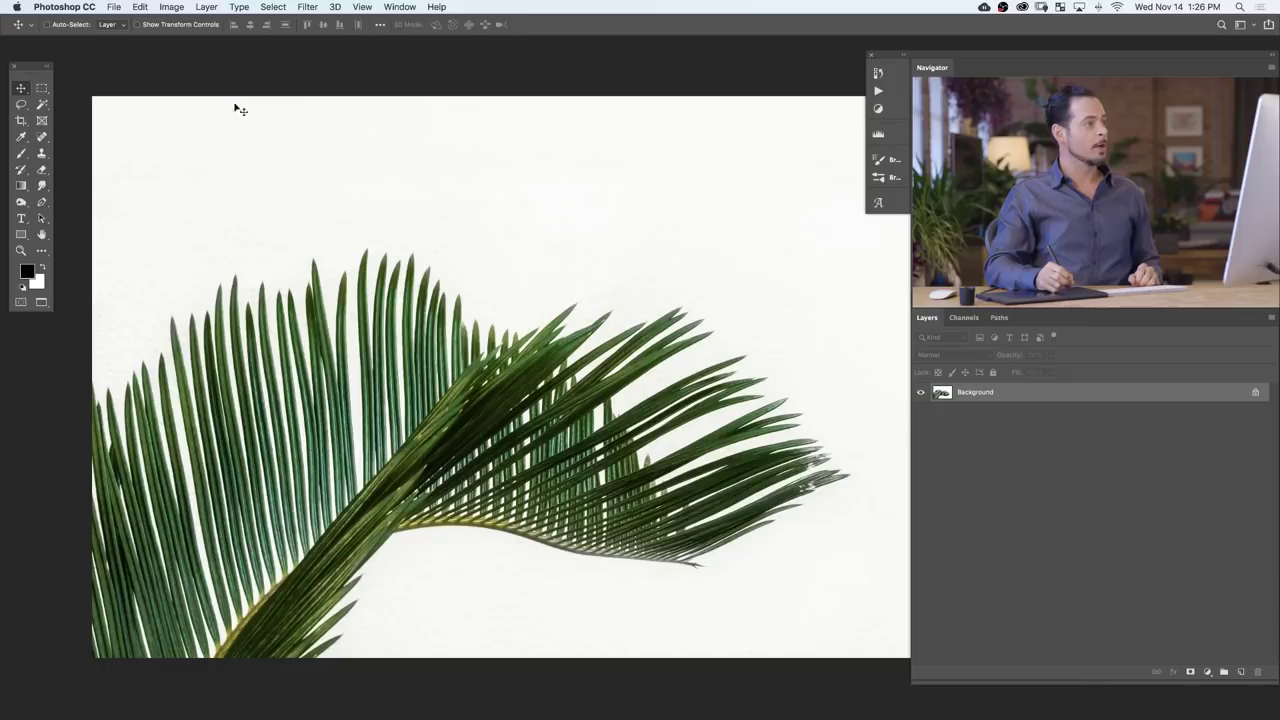
- Select the white background using Color Range with a fuzziness of 71, and invert the selection to isolate the palm leaf
left_click(276, 7)
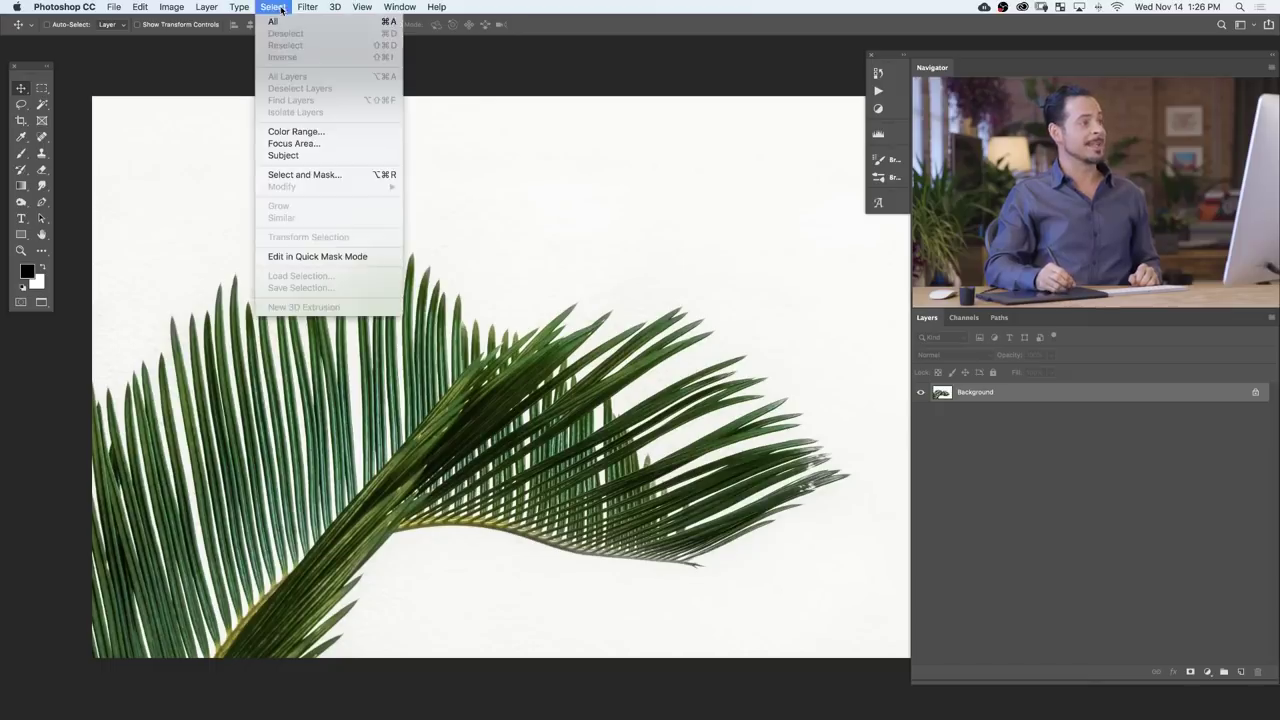
left_click(311, 137)
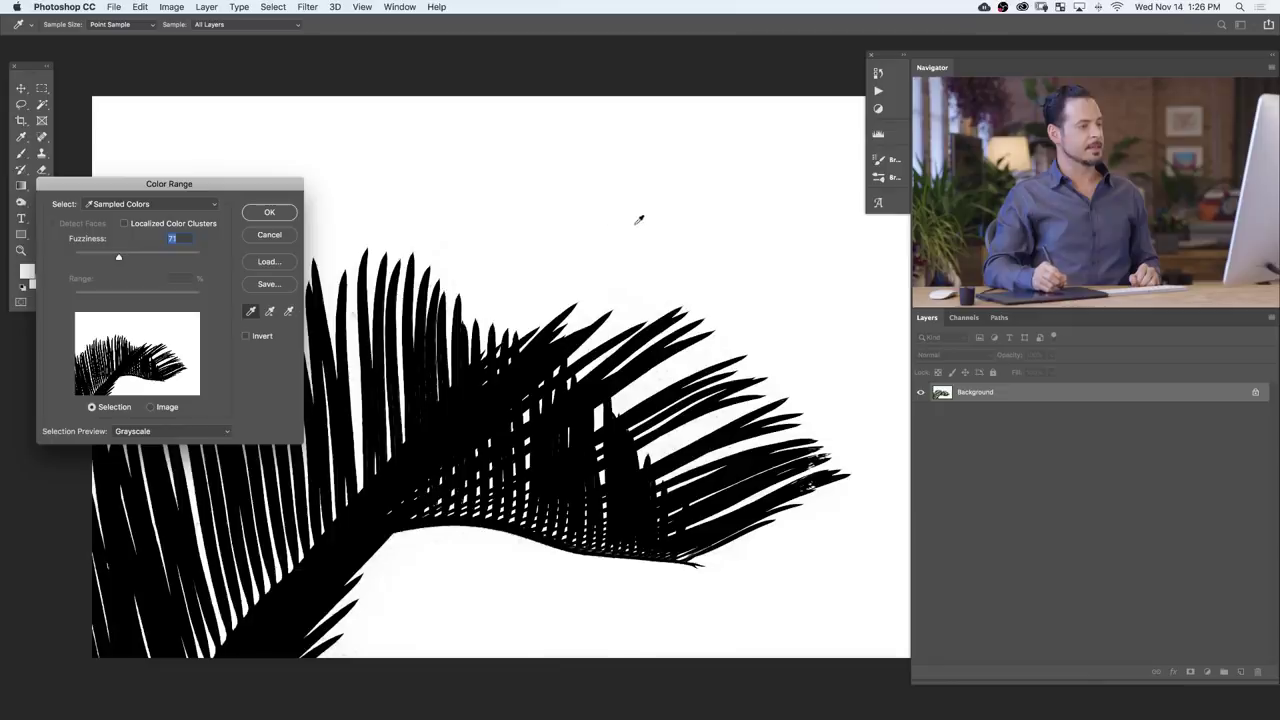
left_click(270, 213)
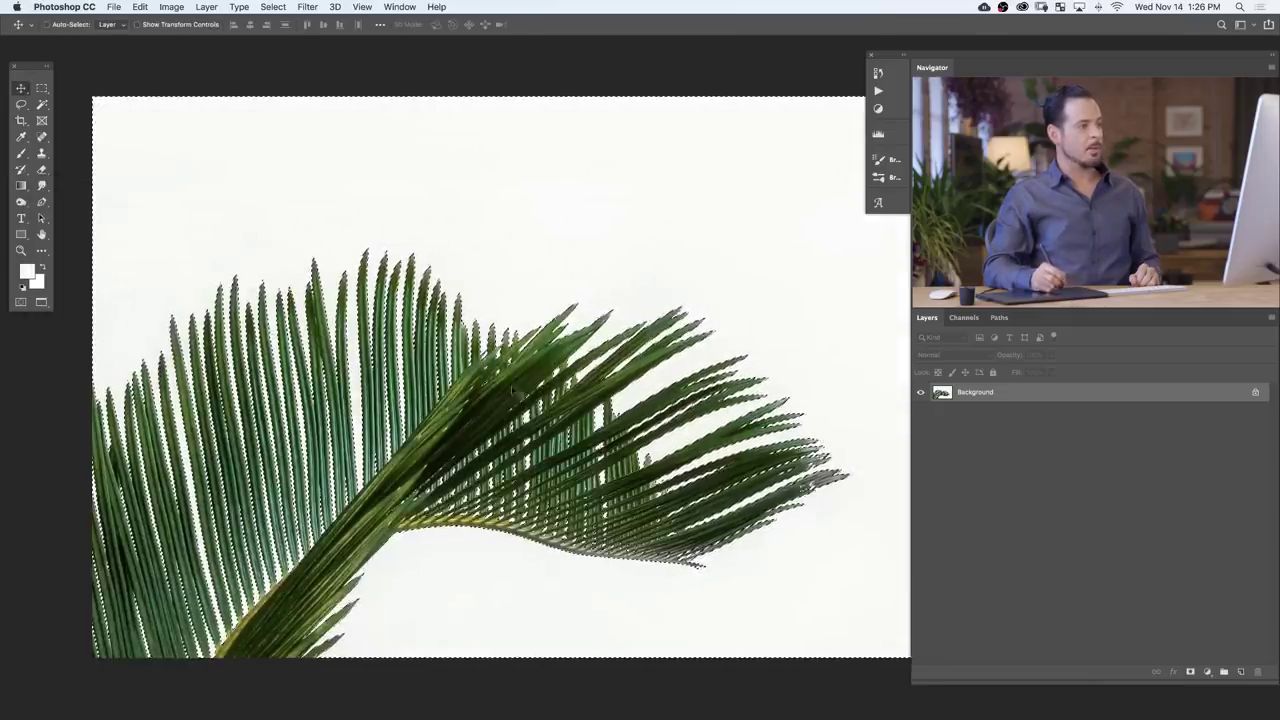
left_click(274, 7)
left_click(290, 57)
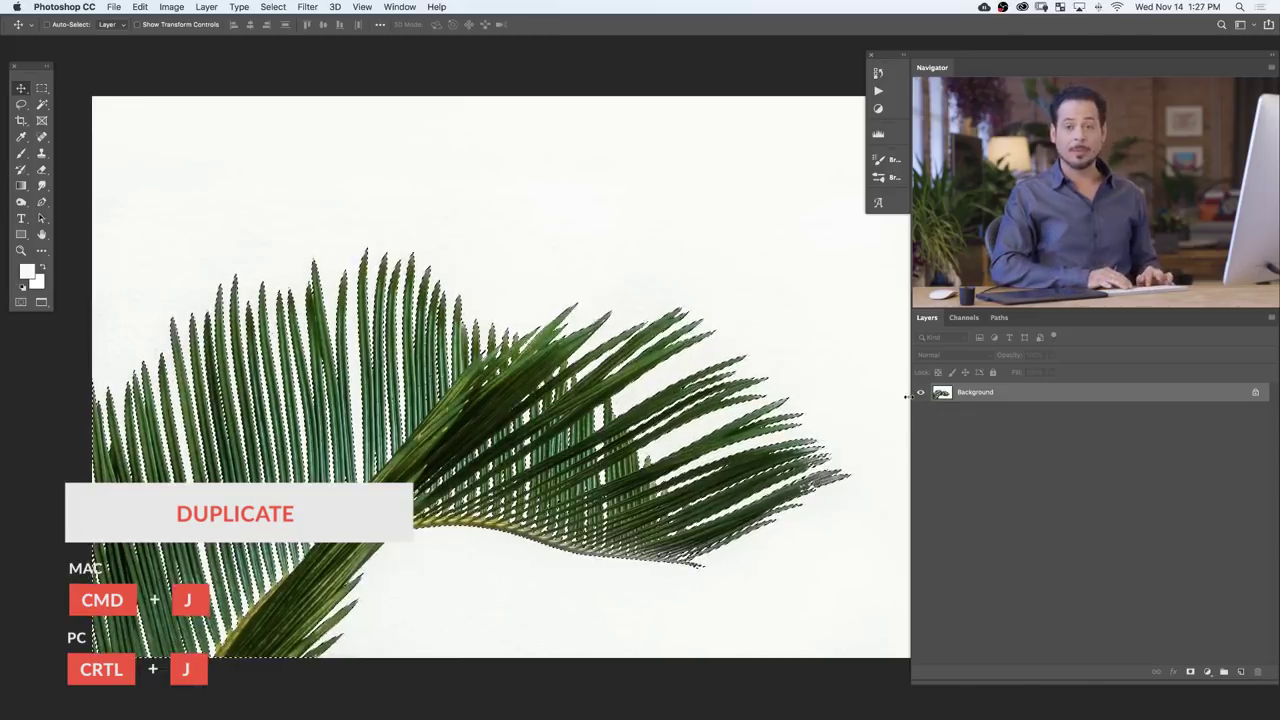
- Copy the selected leaf onto its own layer and clip a new empty layer above it to the leaf
key("super+j")
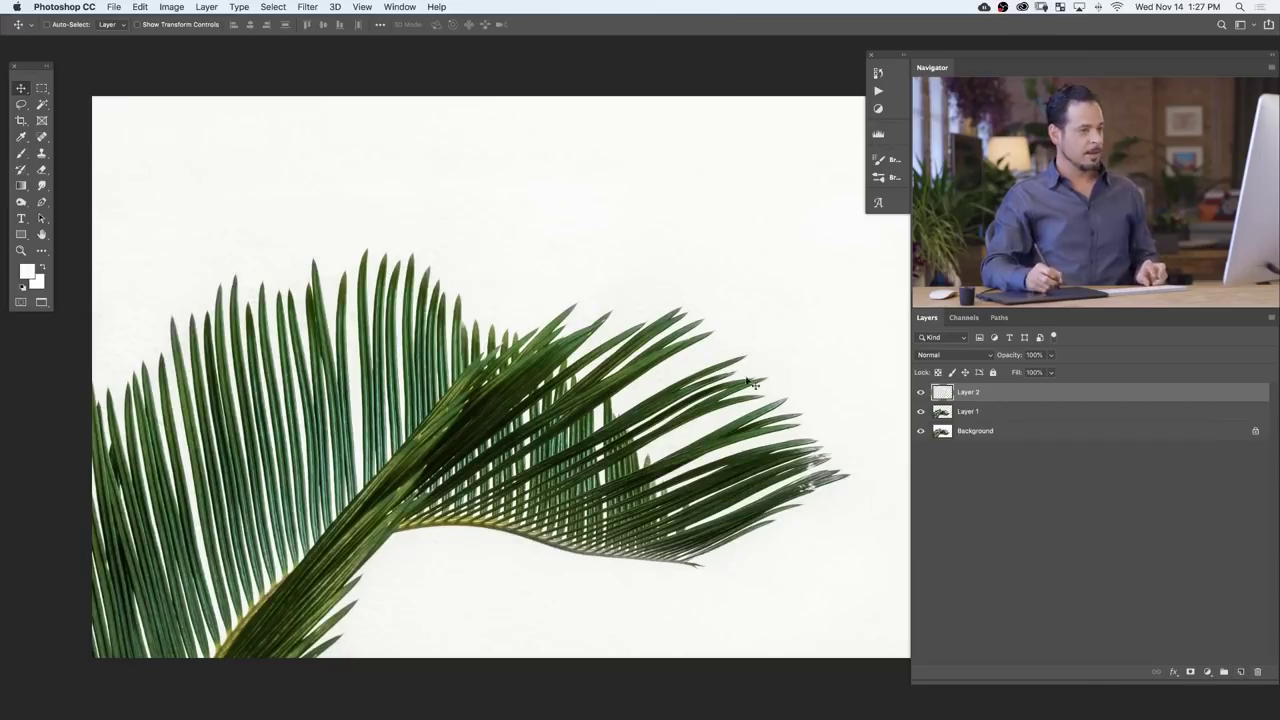
right_click(1027, 395)
left_click(1050, 413)
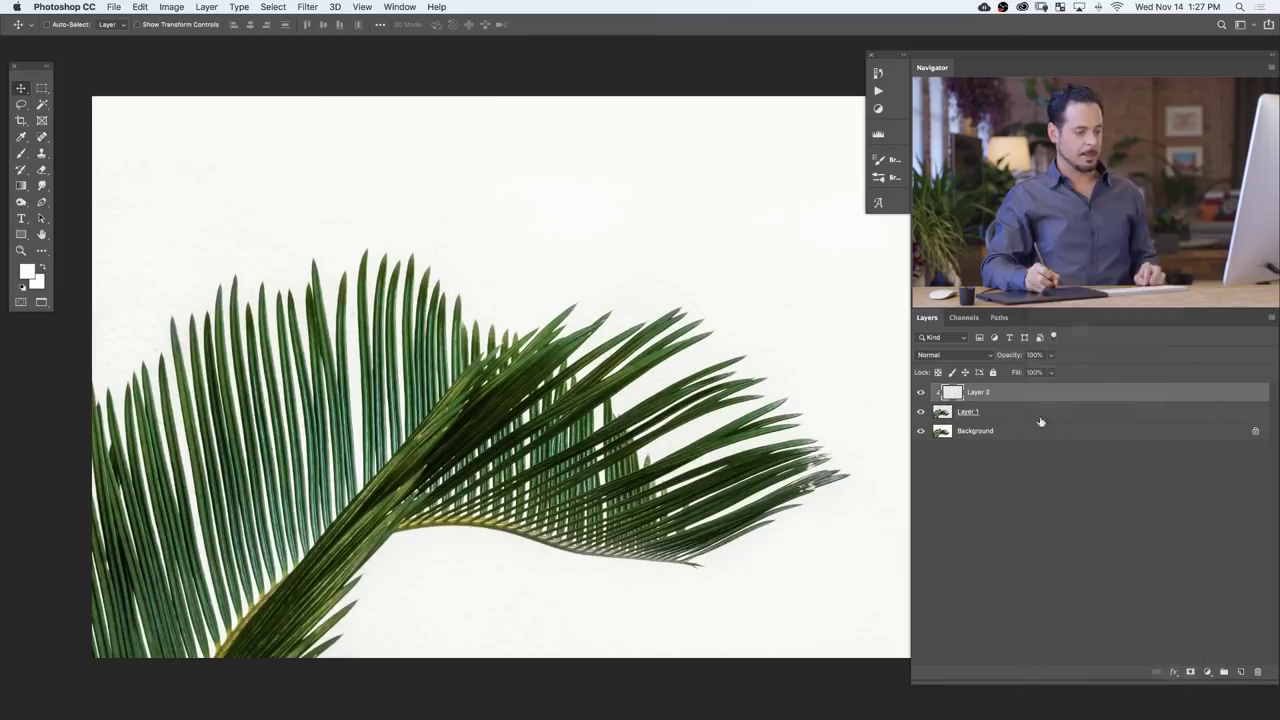
- Paint bright yellow (255, 255, 0) brush strokes across the palm leaf on the clipped Layer 2
key("b")
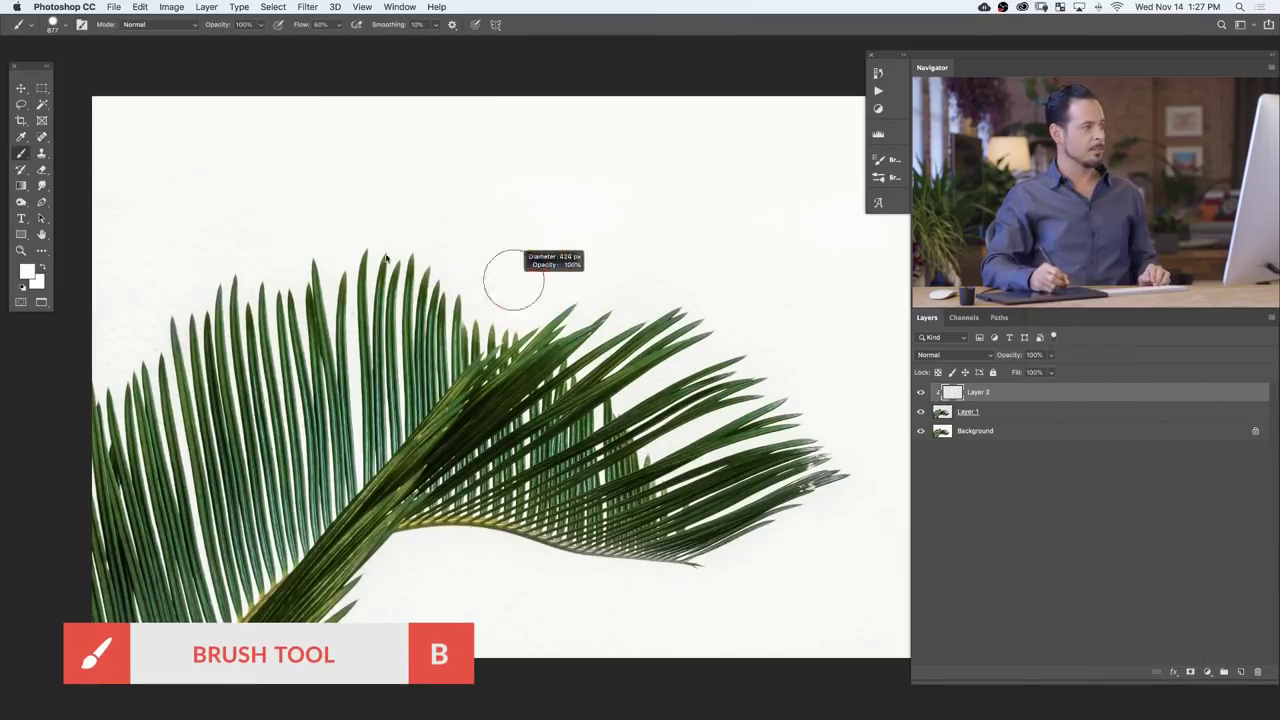
left_click(28, 274)
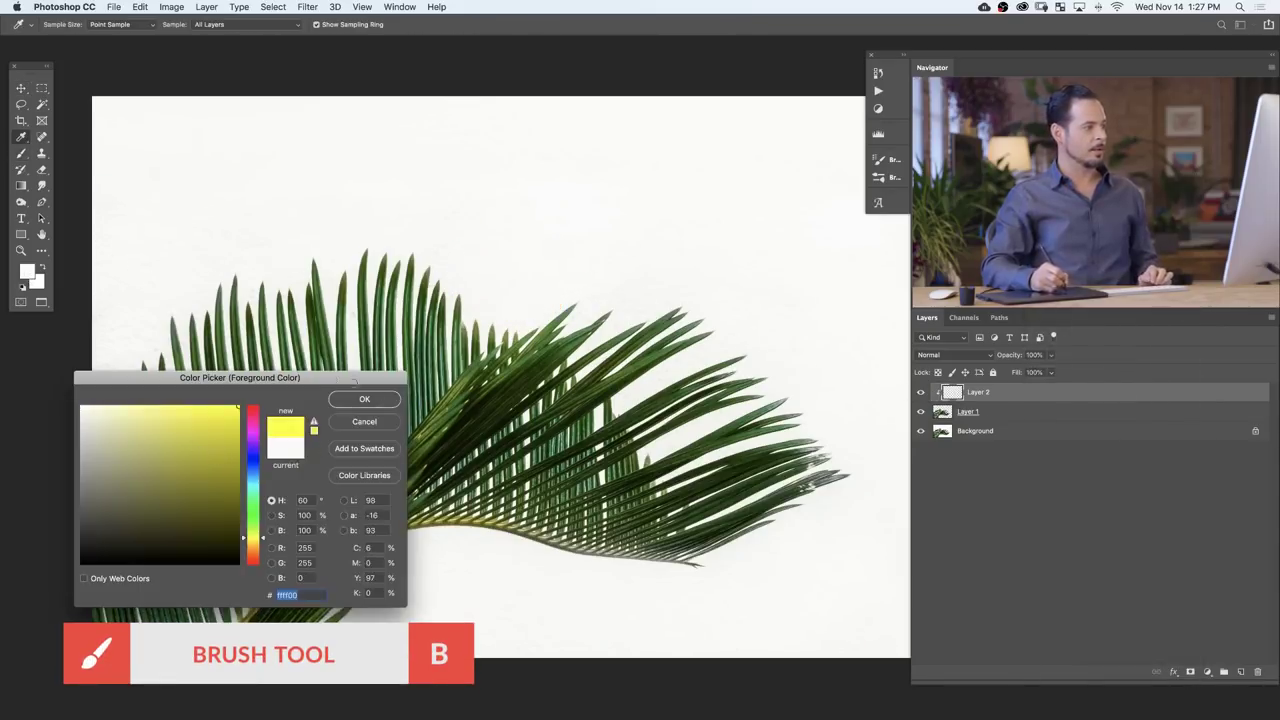
left_click(364, 399)
left_click_drag(160, 470, 560, 286)
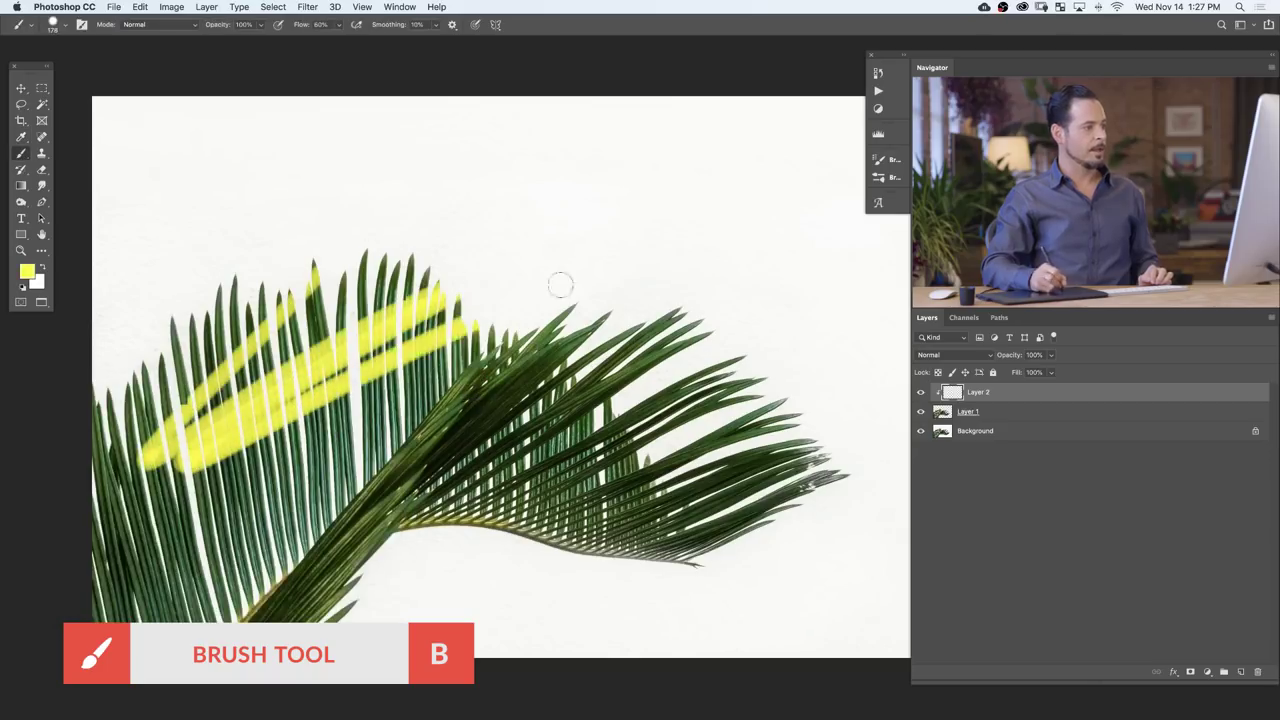
left_click_drag(180, 545, 610, 315)
left_click_drag(280, 560, 745, 360)
left_click_drag(457, 563, 800, 415)
mouse_move(800, 480)
left_mouse_down()
mouse_move(614, 591)
mouse_move(500, 450)
mouse_move(230, 560)
left_mouse_up()
left_click_drag(172, 400, 150, 618)
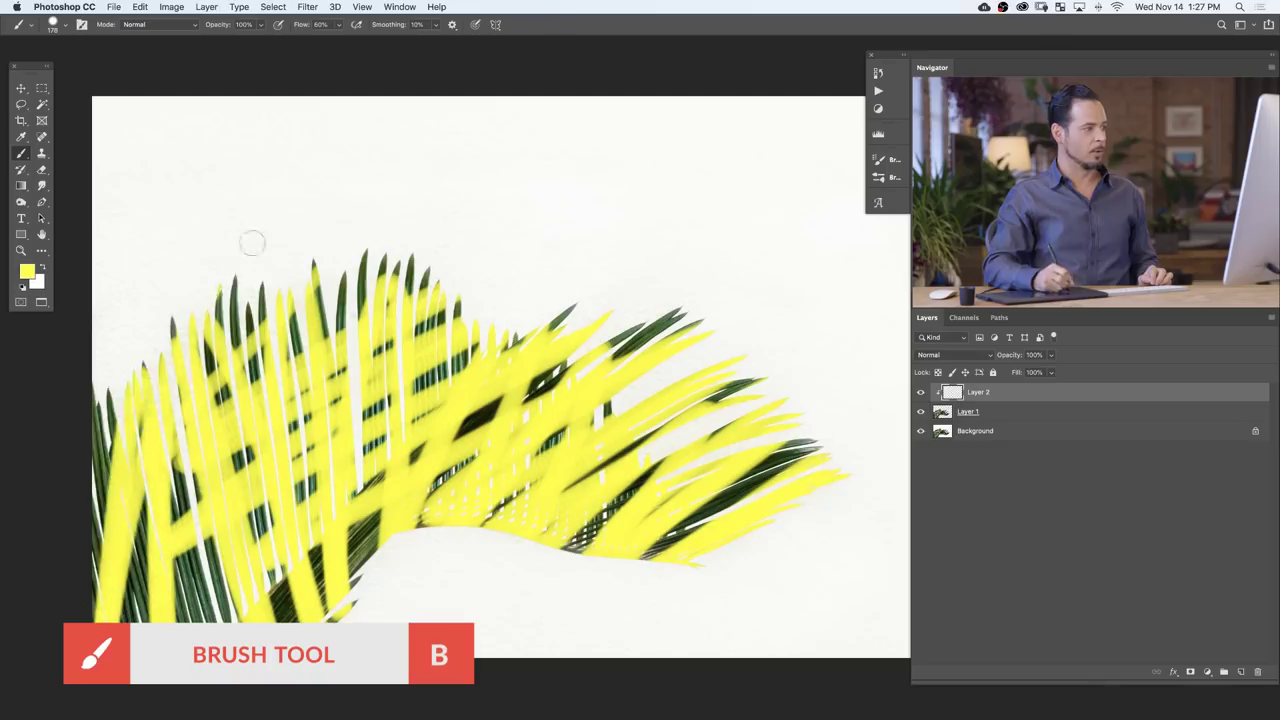
left_click_drag(135, 368, 100, 618)
left_click_drag(318, 294, 225, 480)
left_click_drag(230, 650, 500, 390)
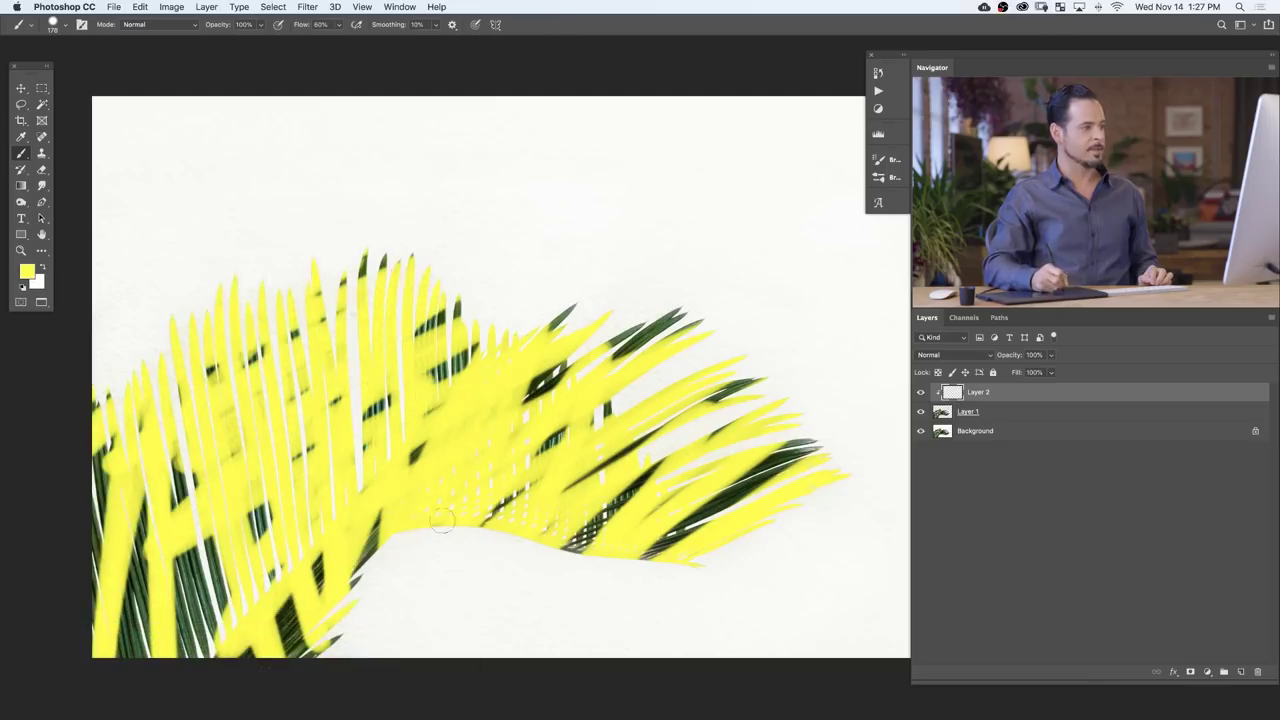
left_click_drag(490, 500, 660, 320)
left_click_drag(620, 500, 700, 400)
left_click_drag(597, 594, 810, 420)
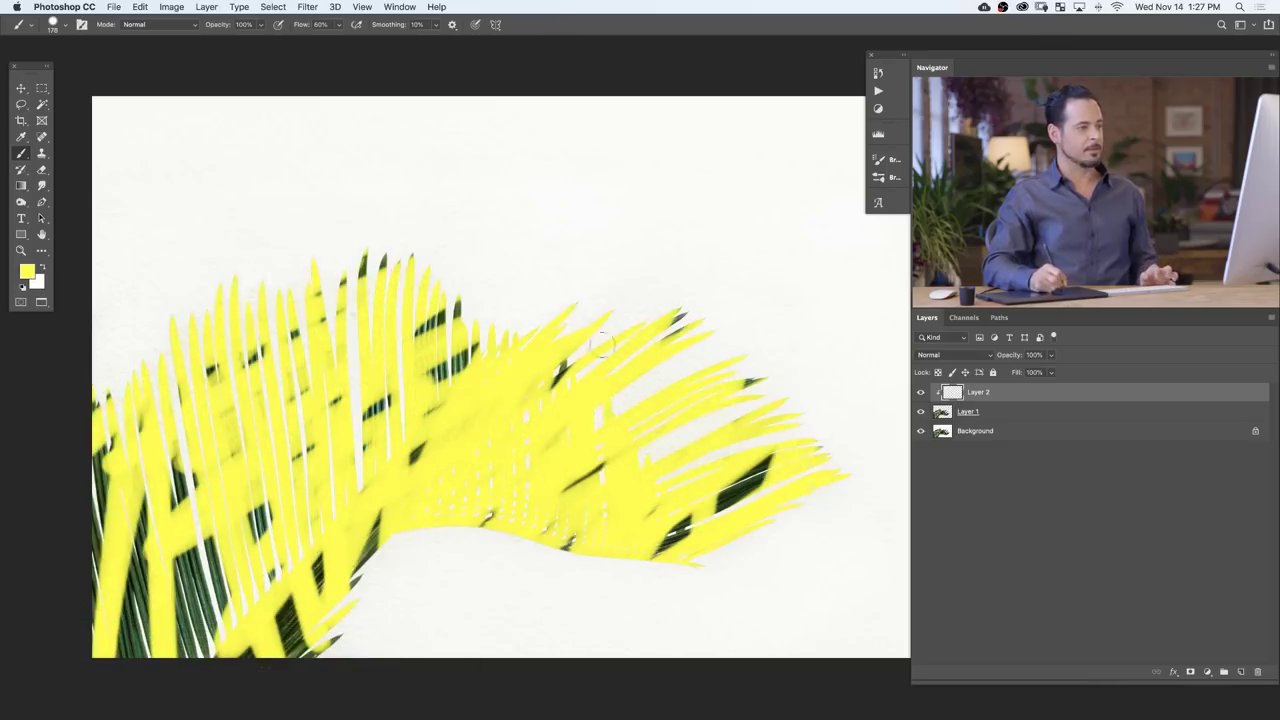
left_click_drag(601, 345, 336, 545)
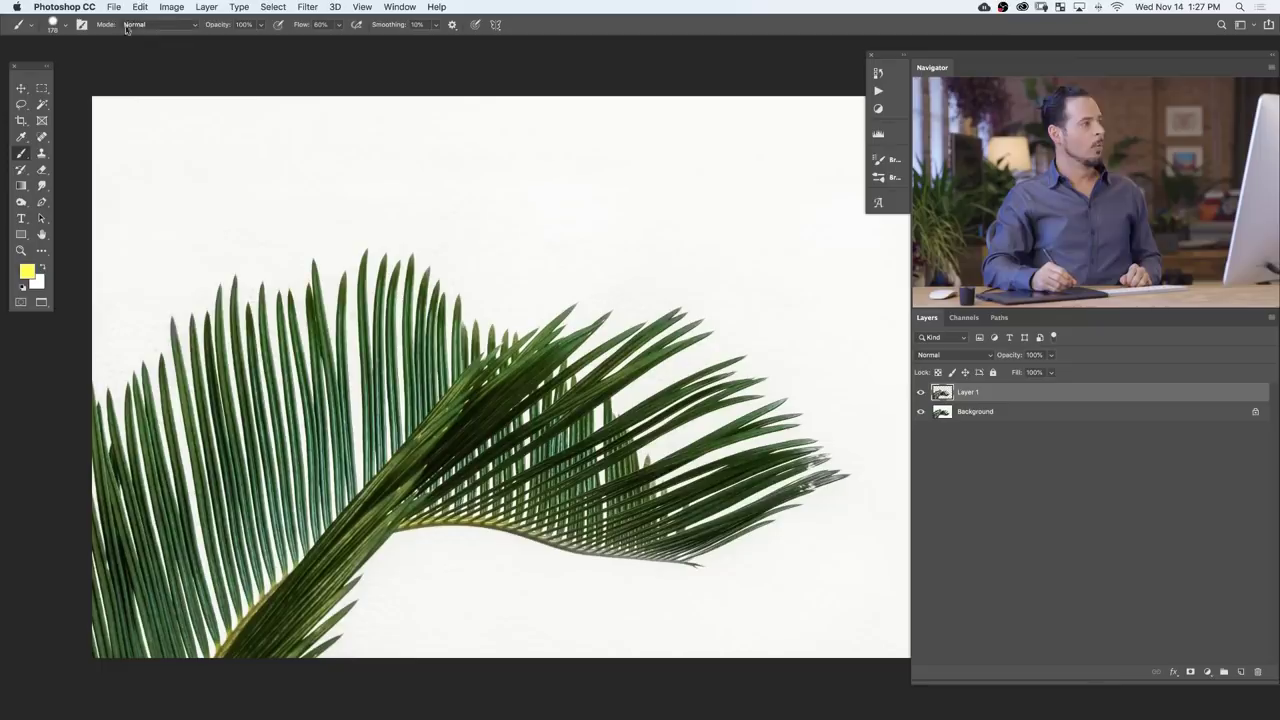
- Place Jungle.jpg as a linked image above the cut-out leaf on Layer 1
left_click(114, 7)
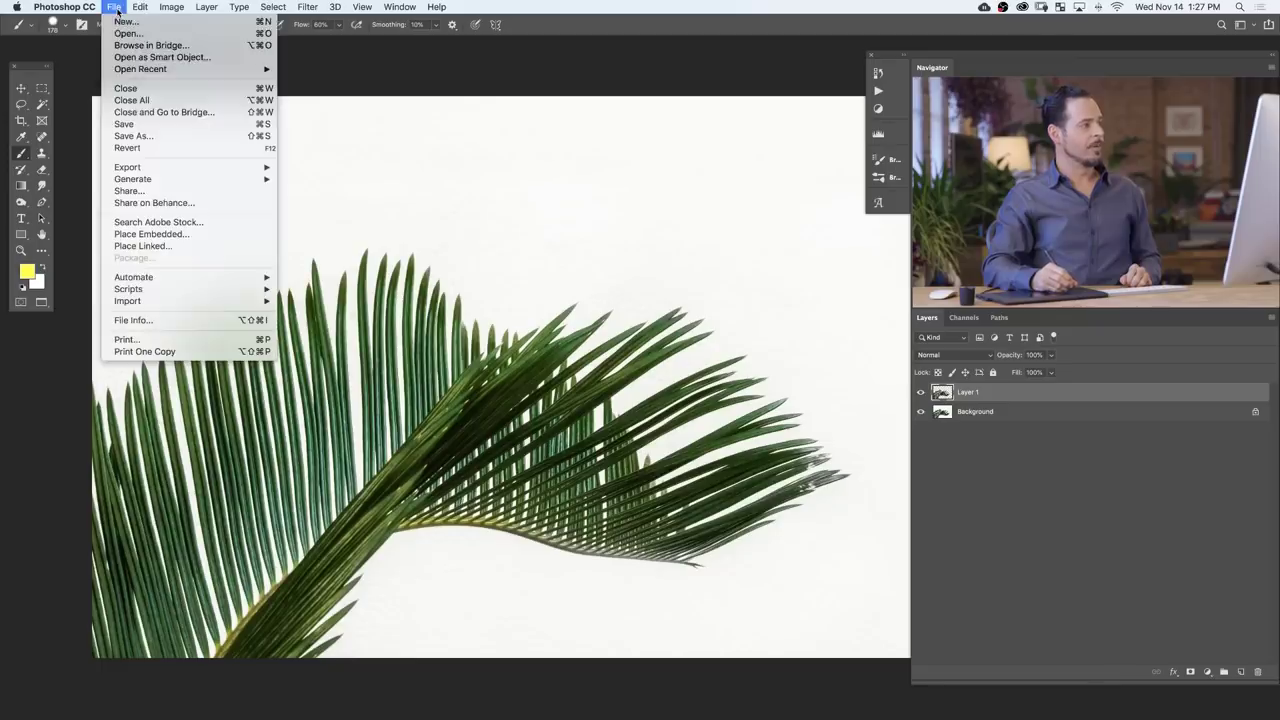
left_click(154, 246)
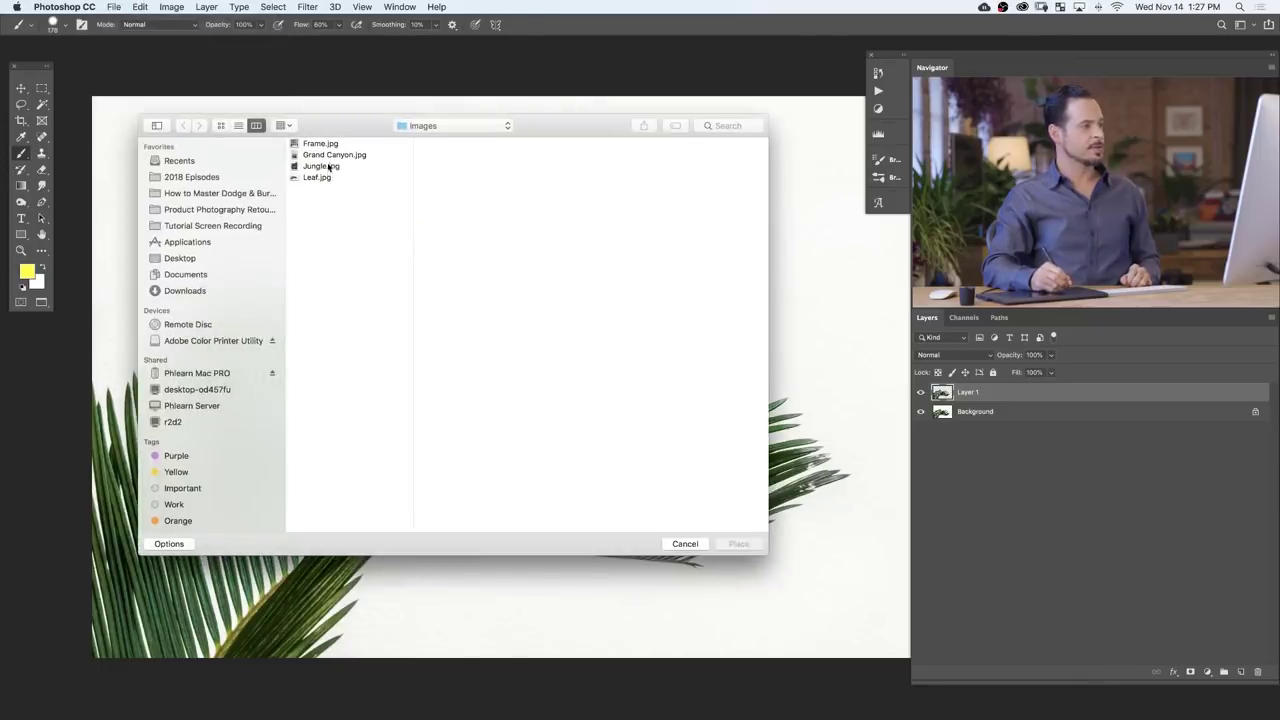
left_click(329, 167)
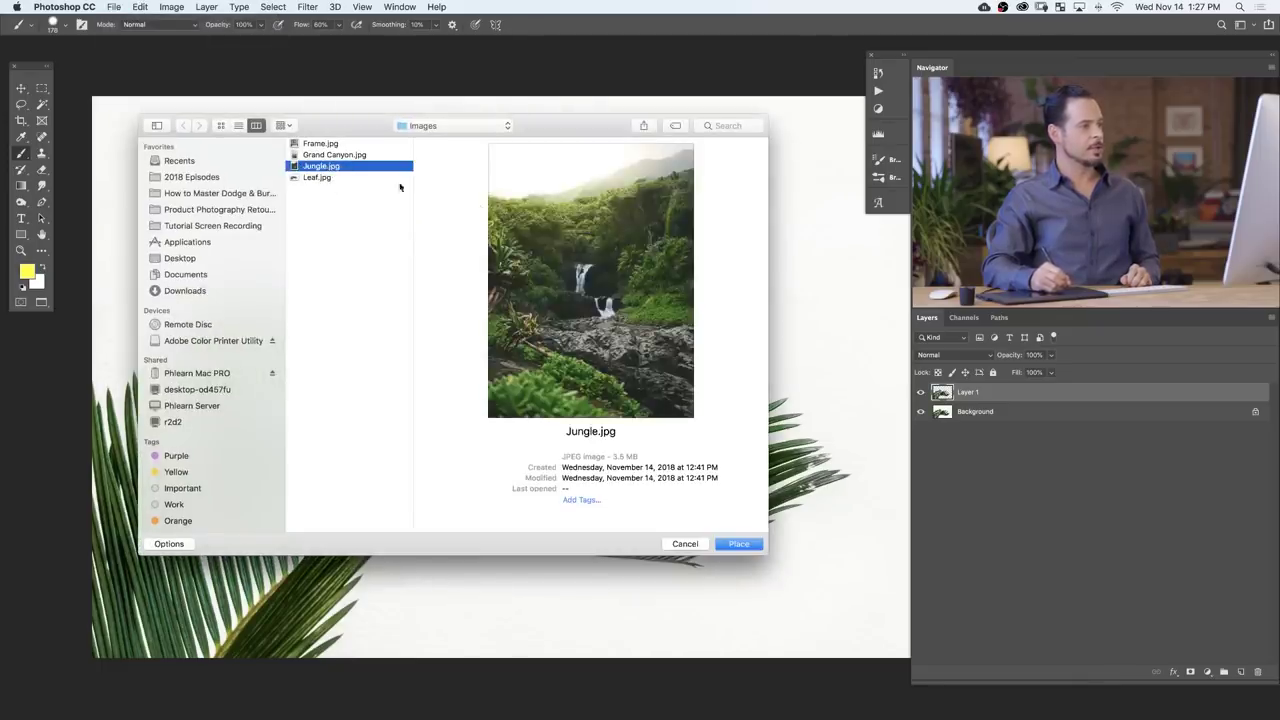
left_click(738, 544)
- Enlarge the placed Jungle image to cover most of the canvas and move it down to bring in its sky and mountains
left_click_drag(724, 657, 988, 690)
key("super+minus")
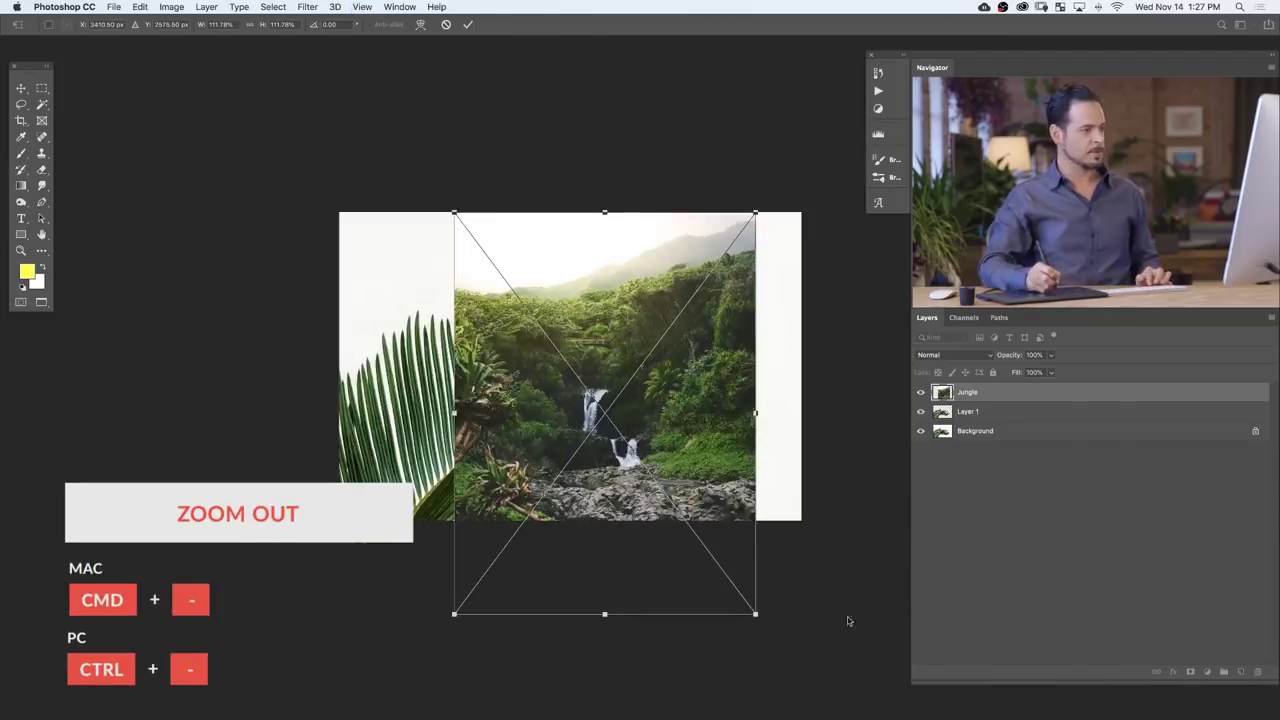
left_click_drag(455, 213, 303, 84)
key("Escape")
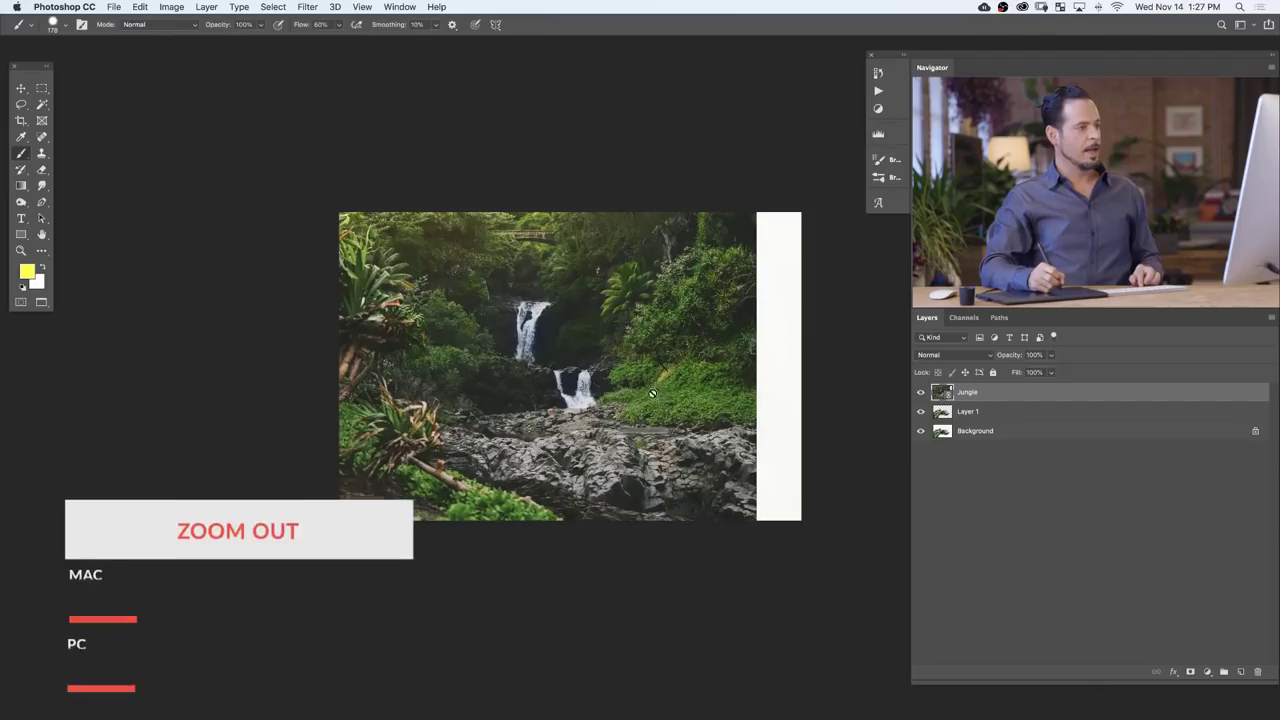
key("v")
left_click_drag(648, 388, 652, 588)
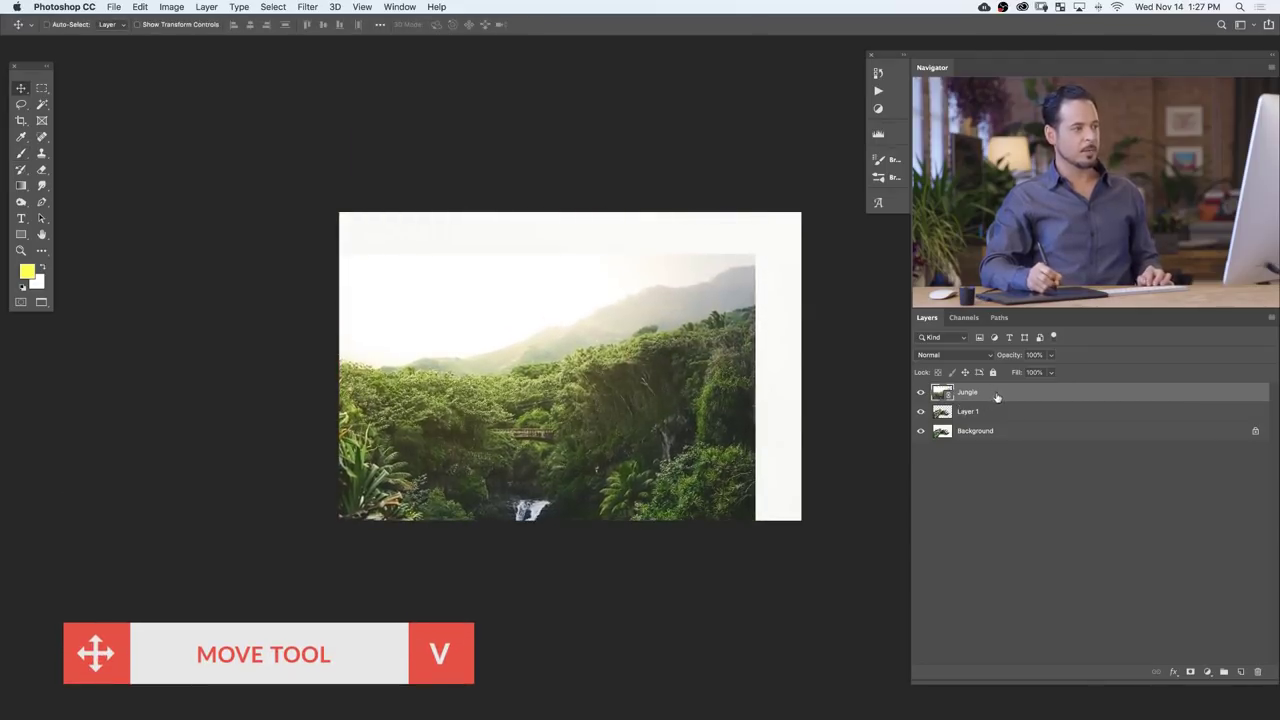
- Clip the Jungle layer to the leaf on Layer 1 and reposition the image within the leaf shape
right_click(997, 397)
left_click(1036, 441)
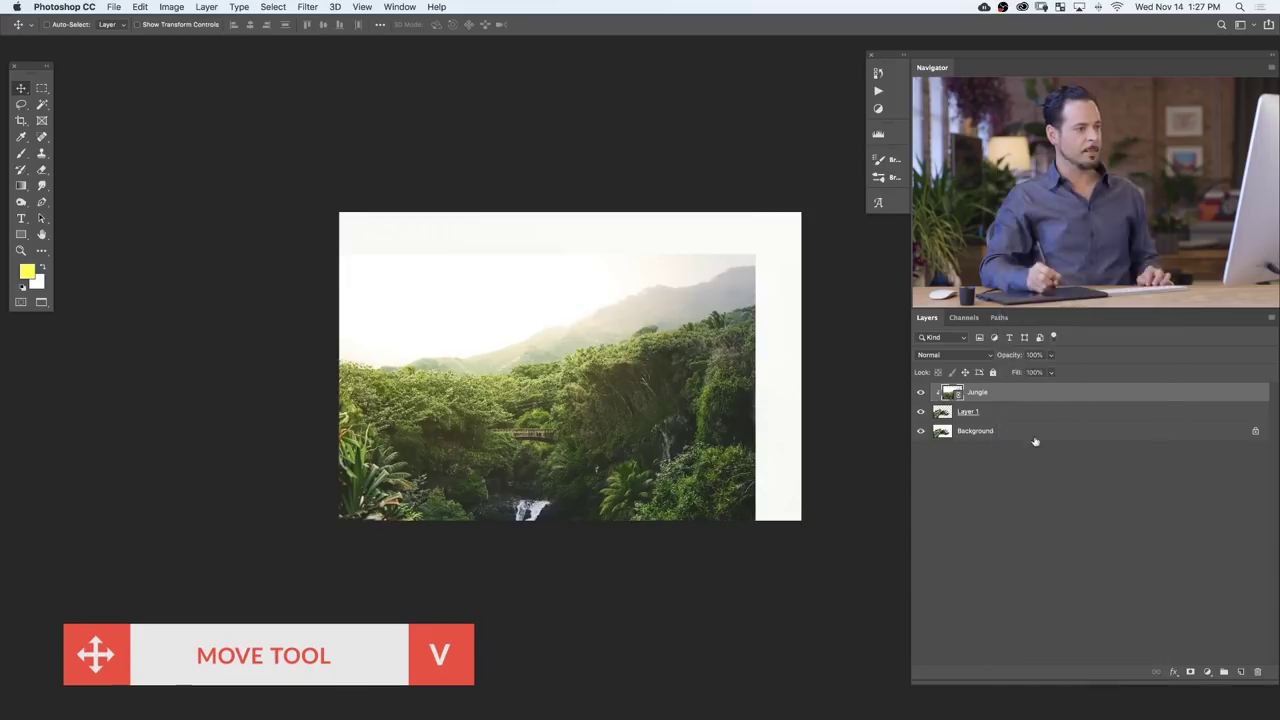
scroll(618, 466, "up", 3)
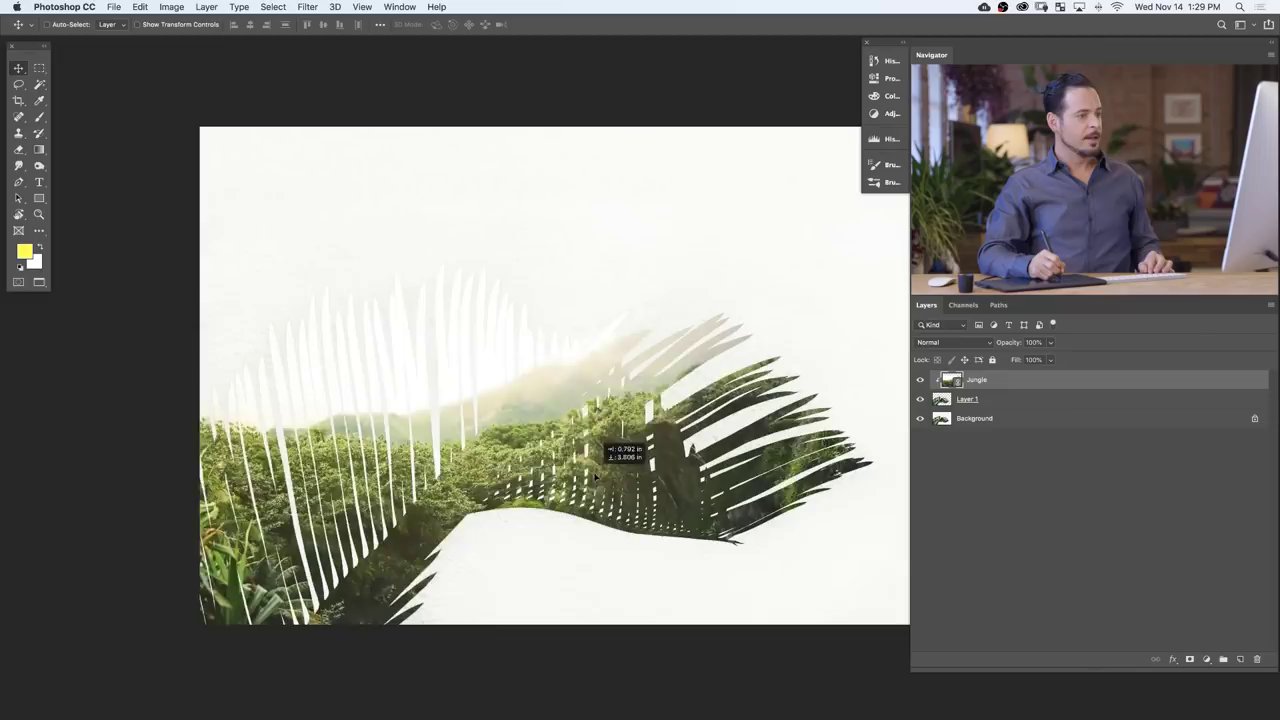
left_click_drag(598, 474, 592, 444)
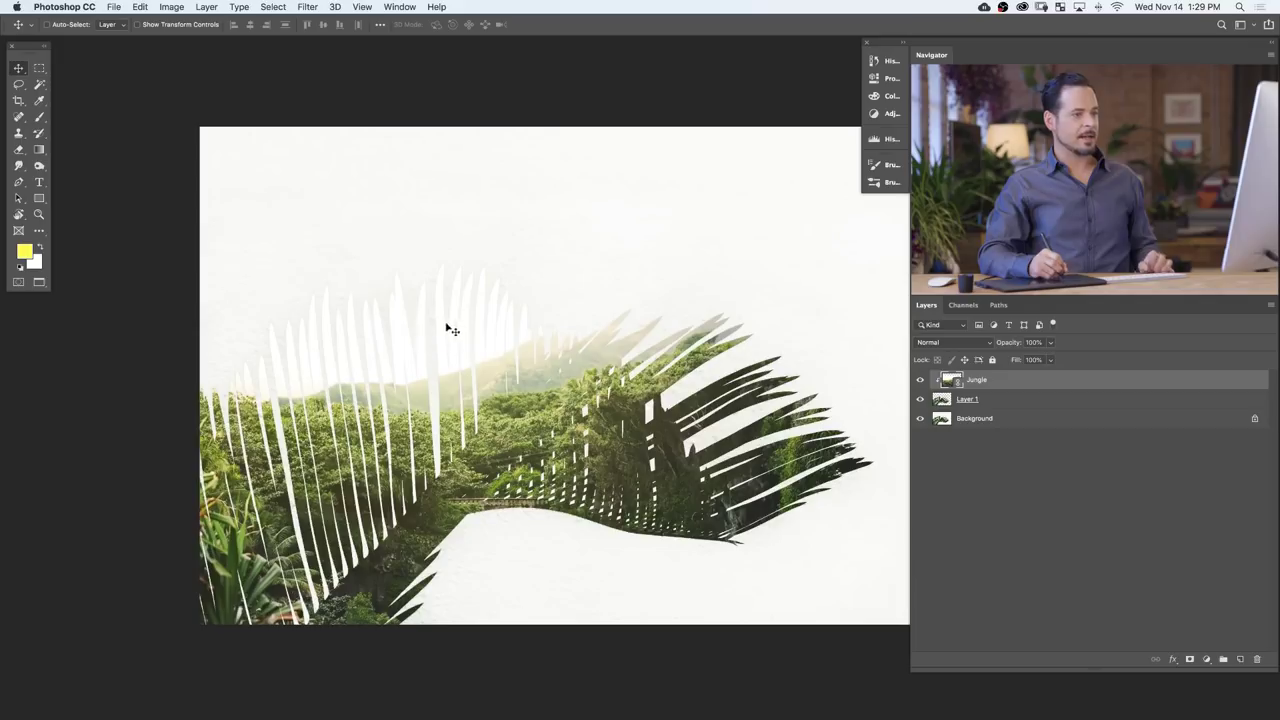
- Add a Levels adjustment with the Blue channel's white output level at 228 and clip it to the leaf
left_click(1206, 660)
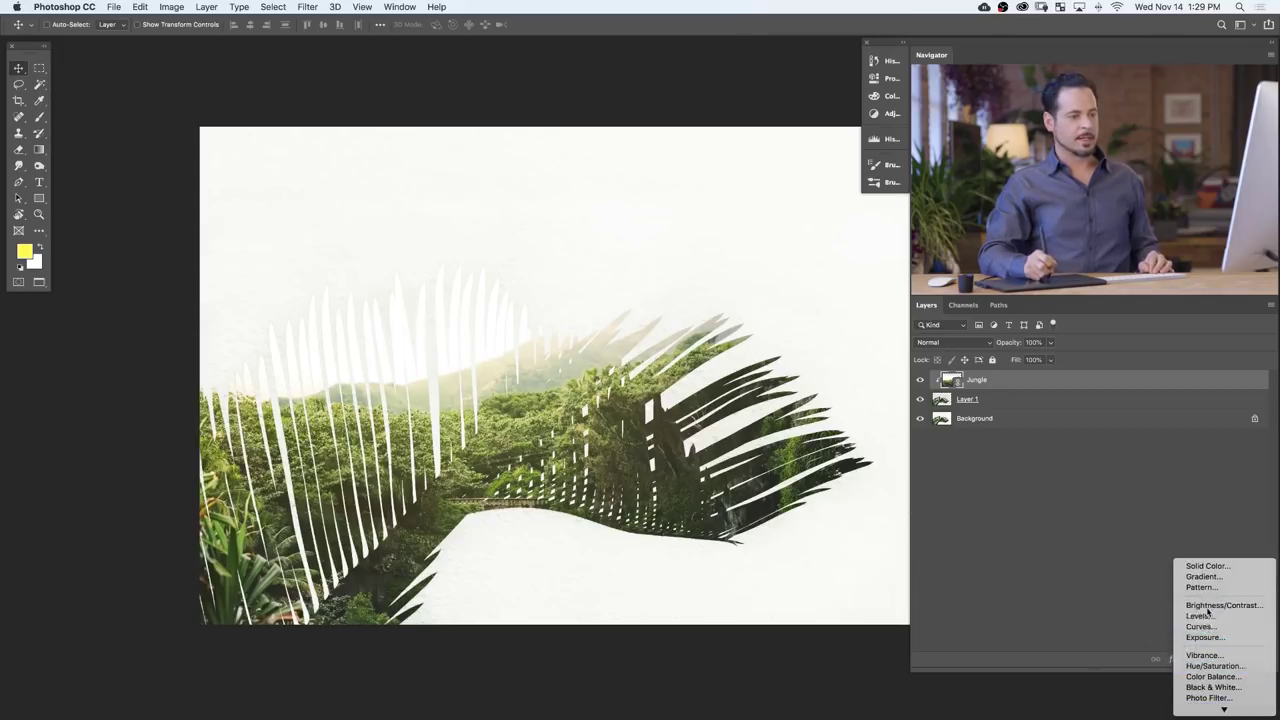
left_click(1198, 616)
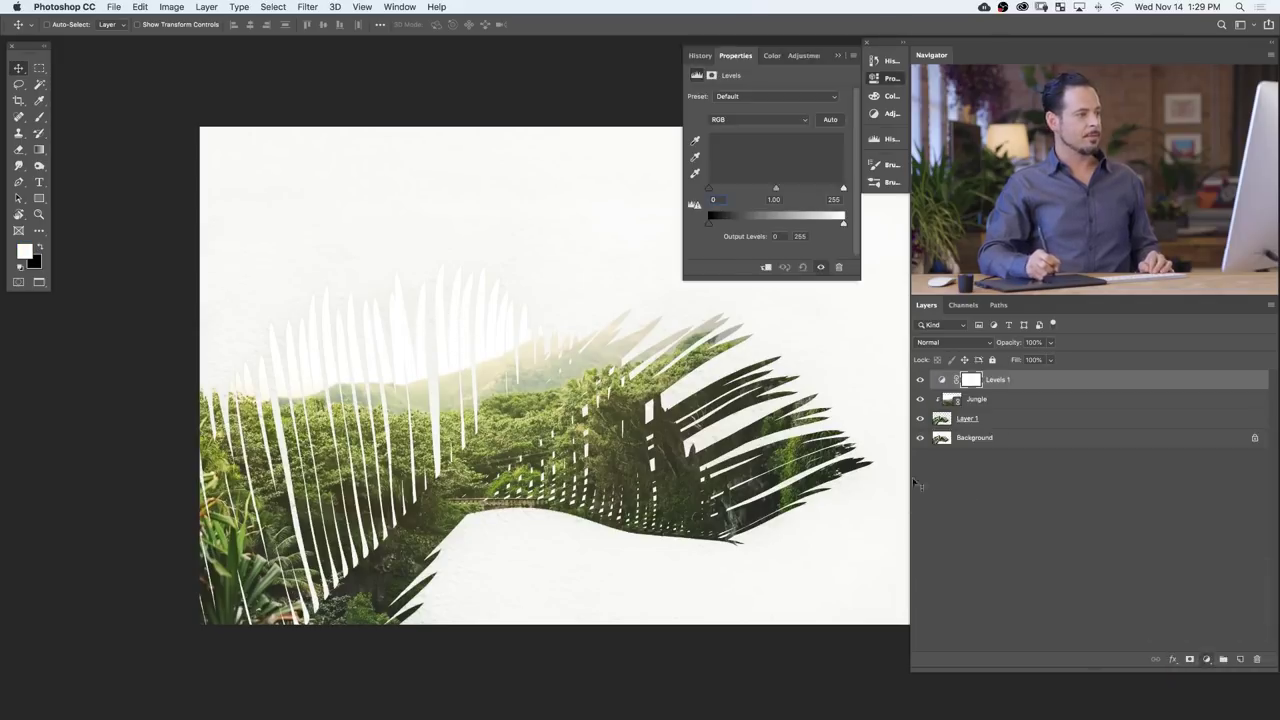
left_click(738, 121)
left_click(739, 147)
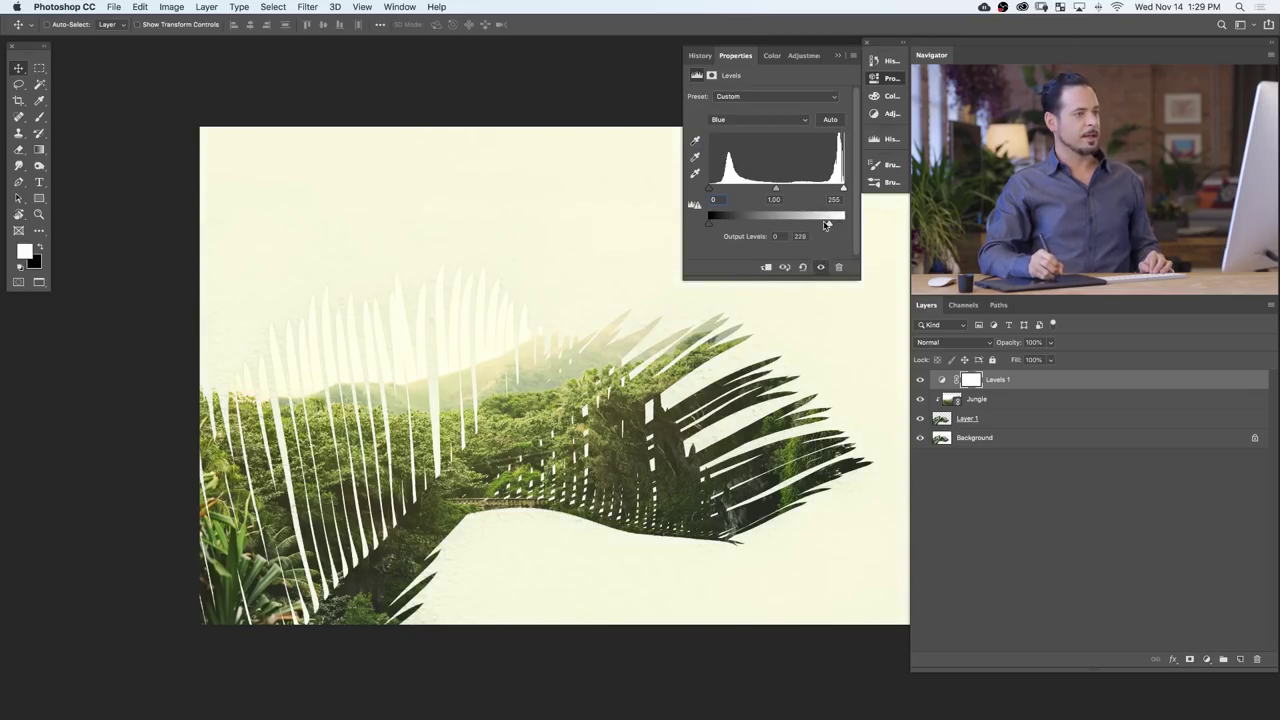
right_click(1024, 384)
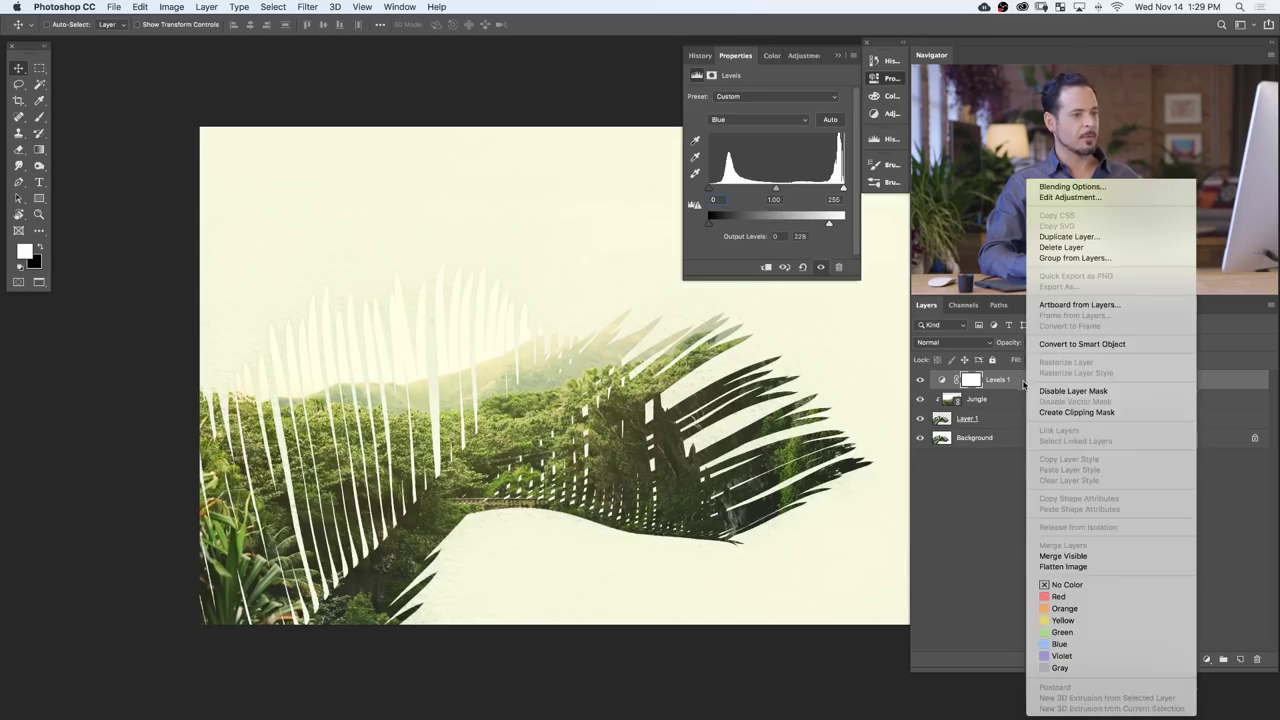
left_click(1046, 414)
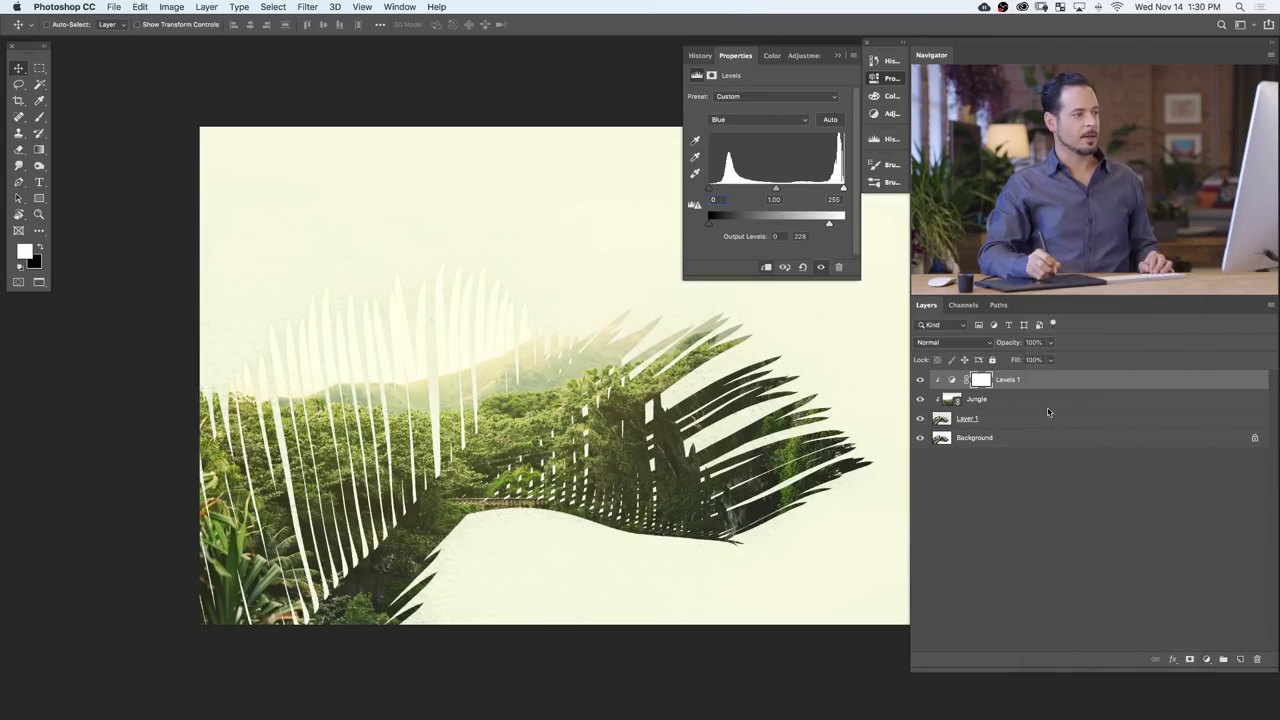
- Lower the clipped Levels adjustment's white output slightly in the Green channel and to 210 in the Red channel
left_click(728, 121)
left_click(733, 106)
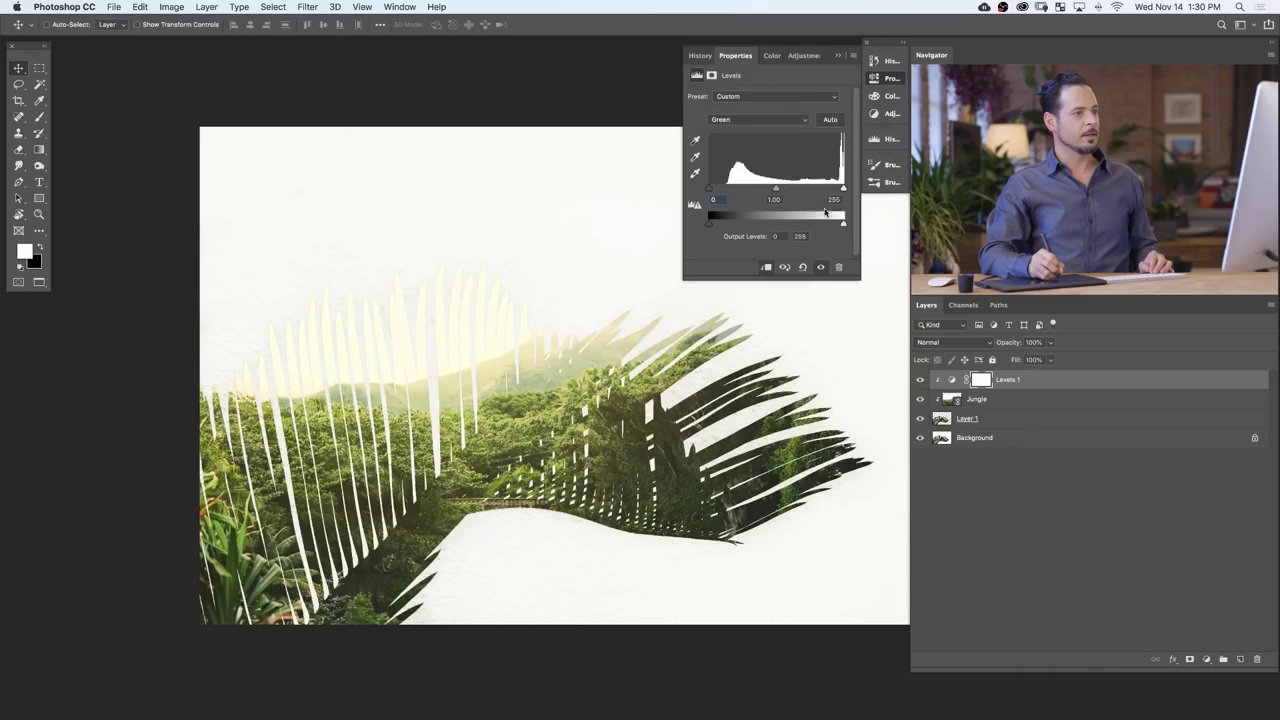
left_click_drag(829, 225, 841, 226)
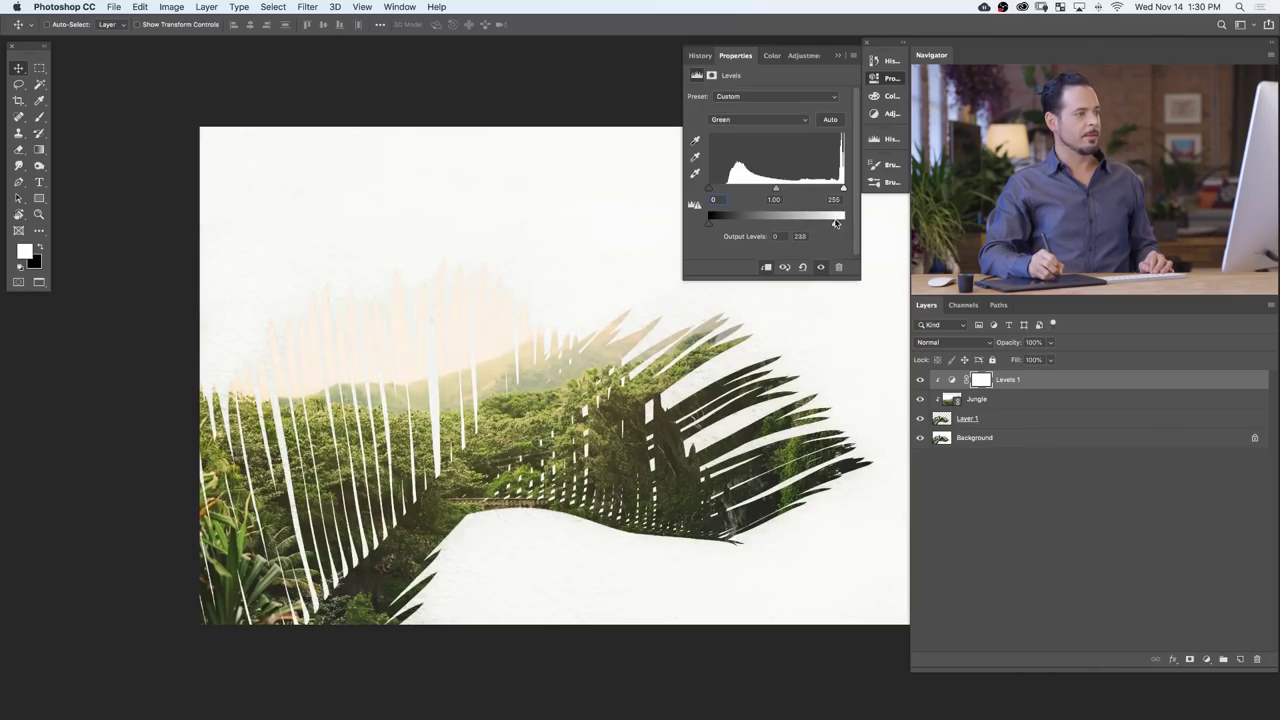
mouse_move(825, 222)
left_mouse_down()
mouse_move(814, 222)
mouse_move(840, 221)
left_mouse_up()
left_click(758, 119)
left_click(725, 106)
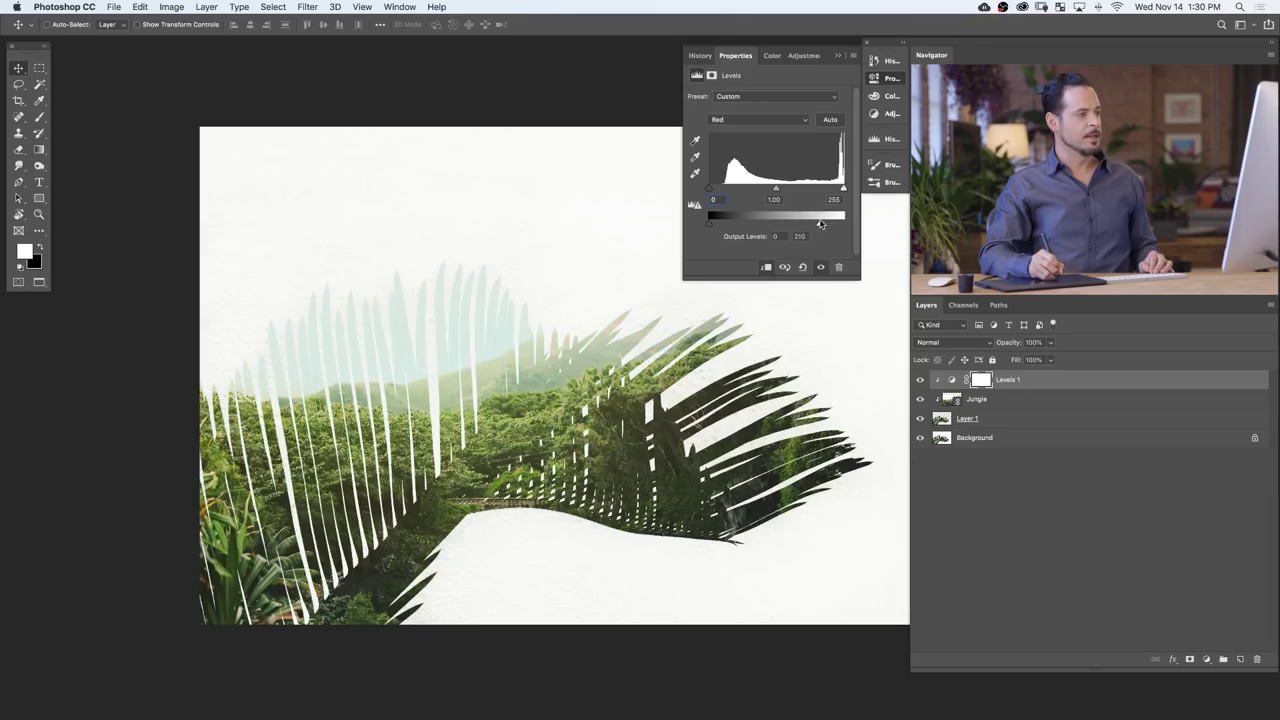
- Hide the Levels 1 and Jungle layers and show them again to compare the original leaf with the clipped result
left_click(920, 380)
left_click(925, 400)
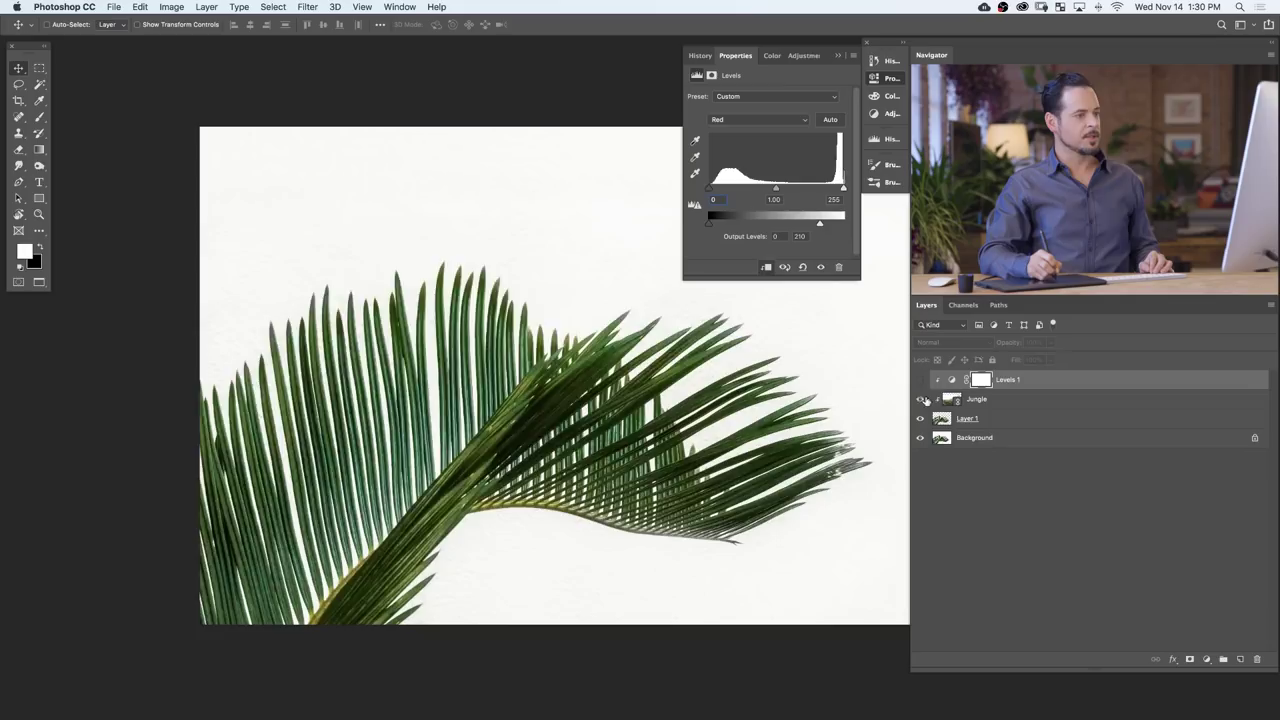
left_click(921, 399)
left_click(920, 380)
- Toggle the Jungle, Grand Canyon and Black & White 1 layers in the bedroom picture-frame document to compare the clipped contents
scroll(657, 459, "right", 2)
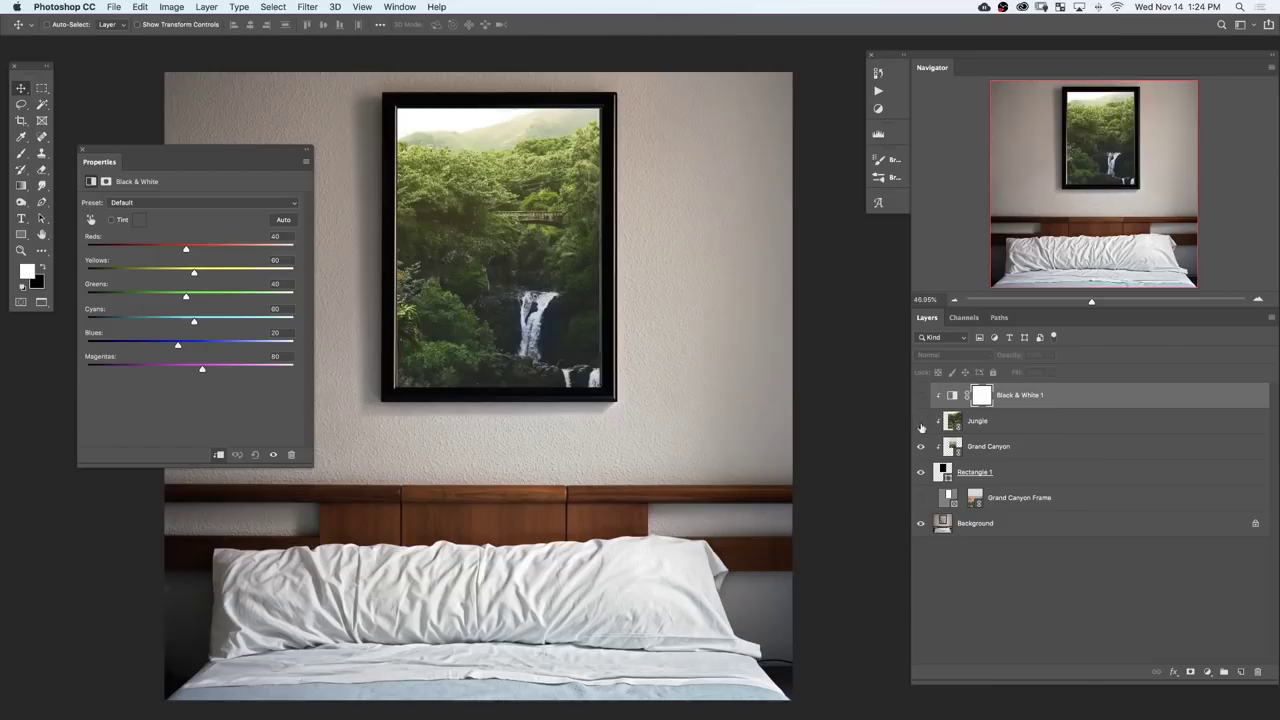
left_click(921, 422)
left_click(921, 447)
left_click(921, 447)
left_click(921, 424)
left_click(921, 396)
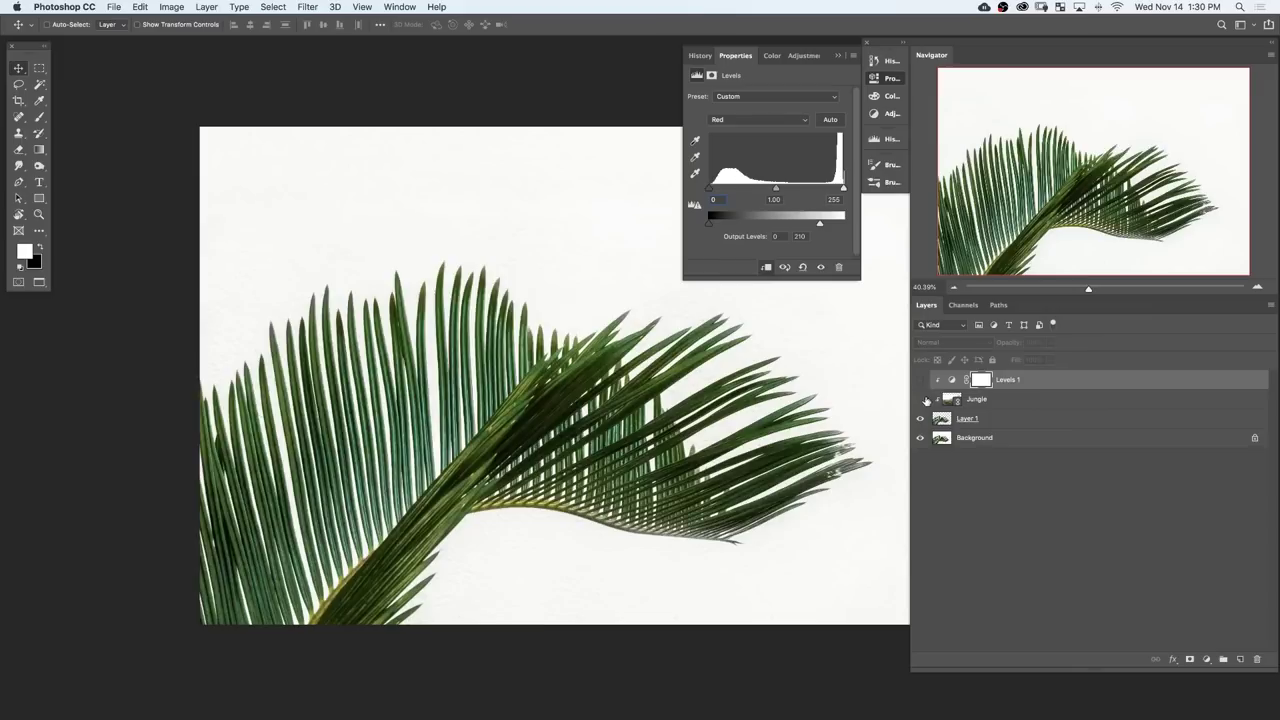
- Show the Jungle and Levels 1 layers over the palm leaf again
left_click(921, 399)
left_click(921, 380)
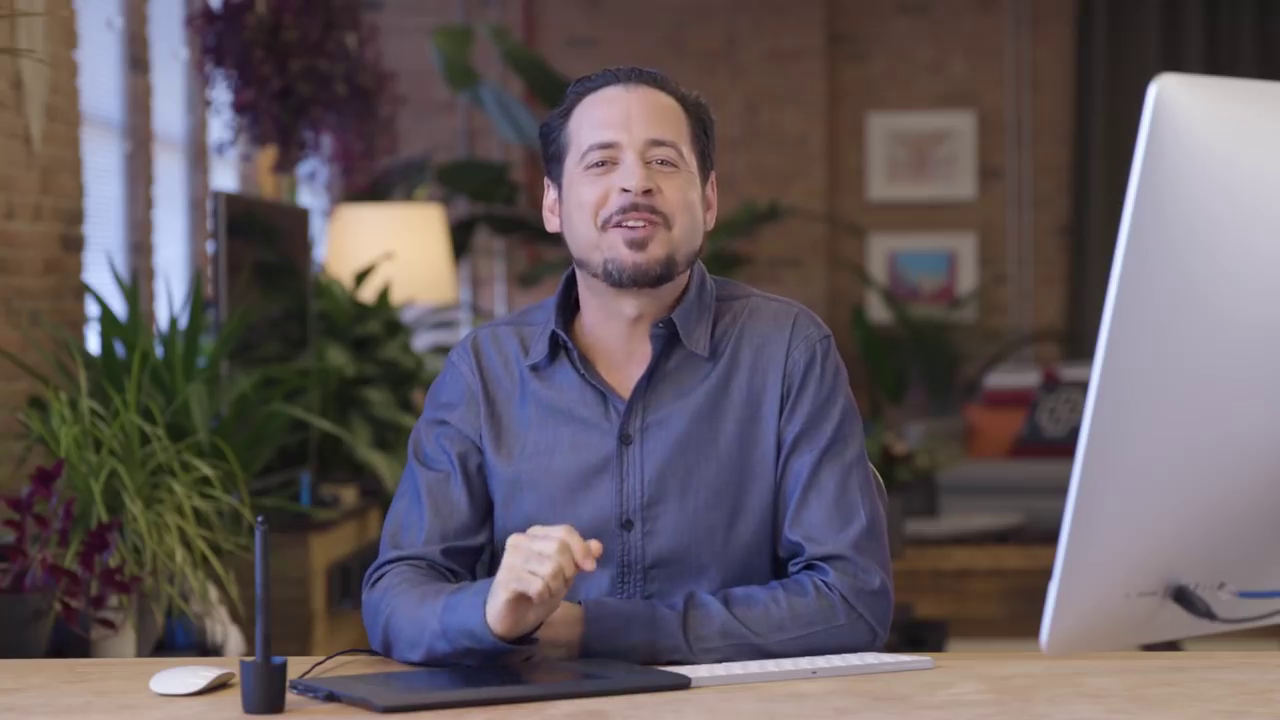